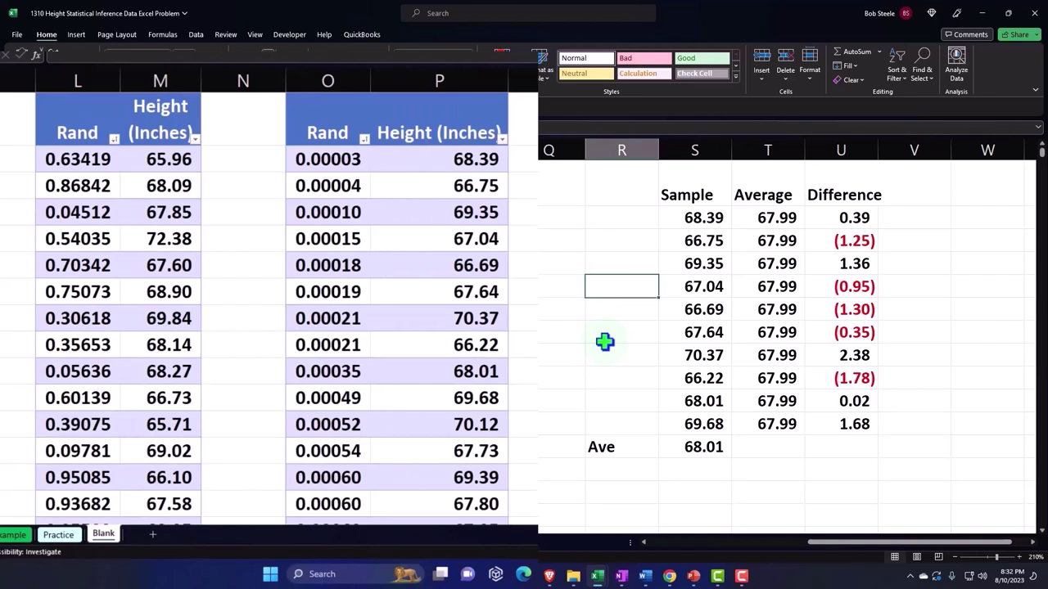
- Narrow column N to a thin spacer and select the Sample/Average/Difference block R1:U12
scroll(584, 152, right, 1)
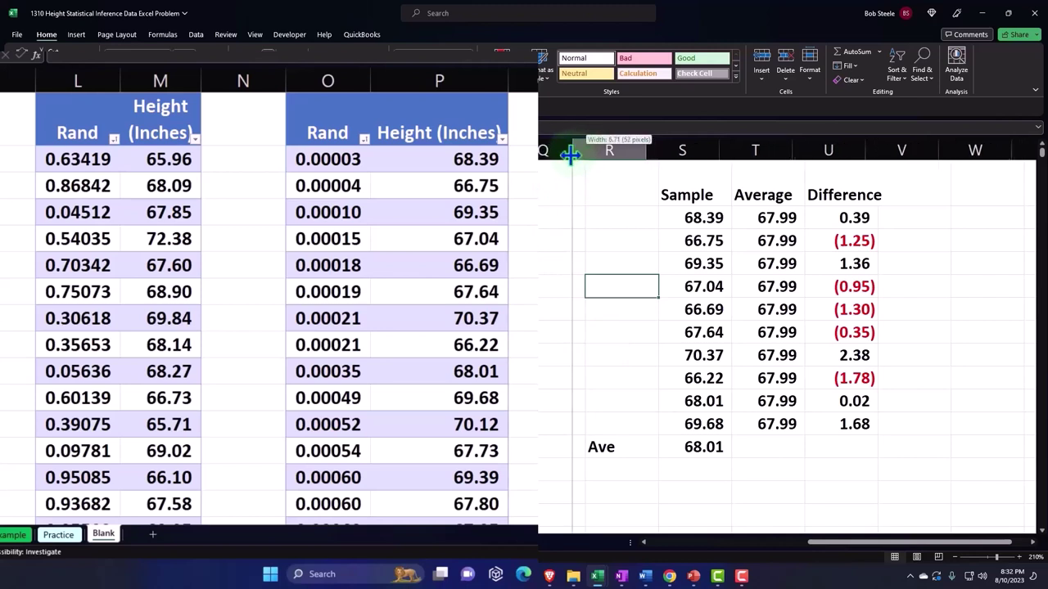
drag(286, 80, 215, 78)
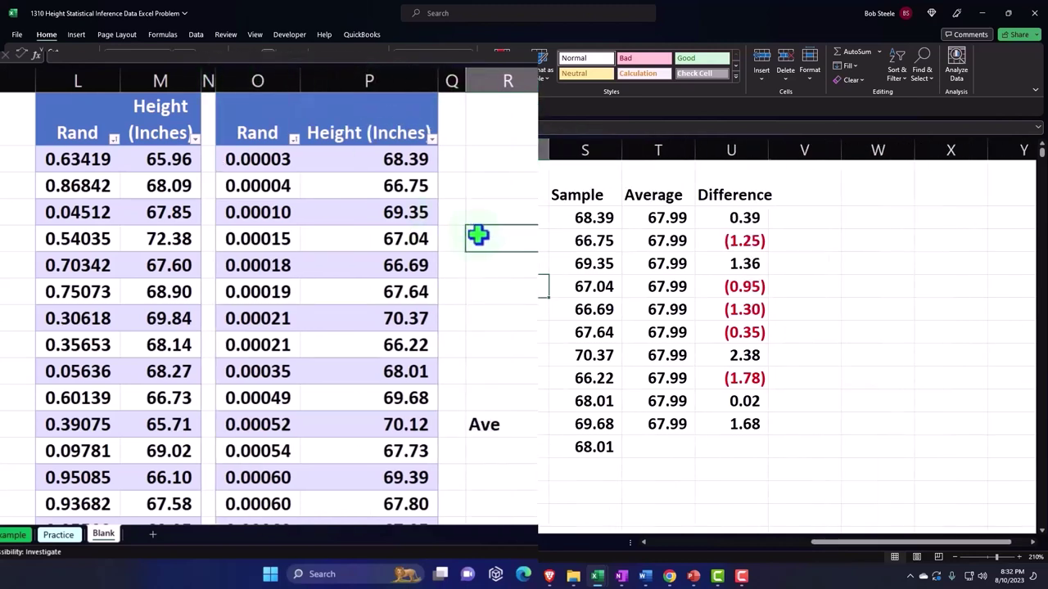
drag(509, 173, 716, 451)
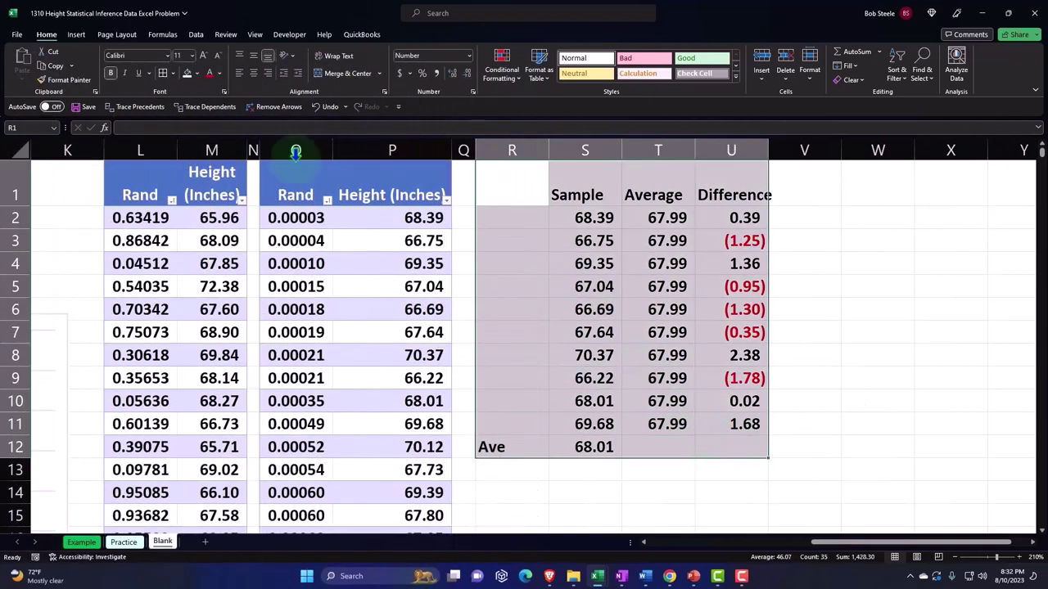
- Give the R1:U12 block all borders and a light teal fill
click(162, 76)
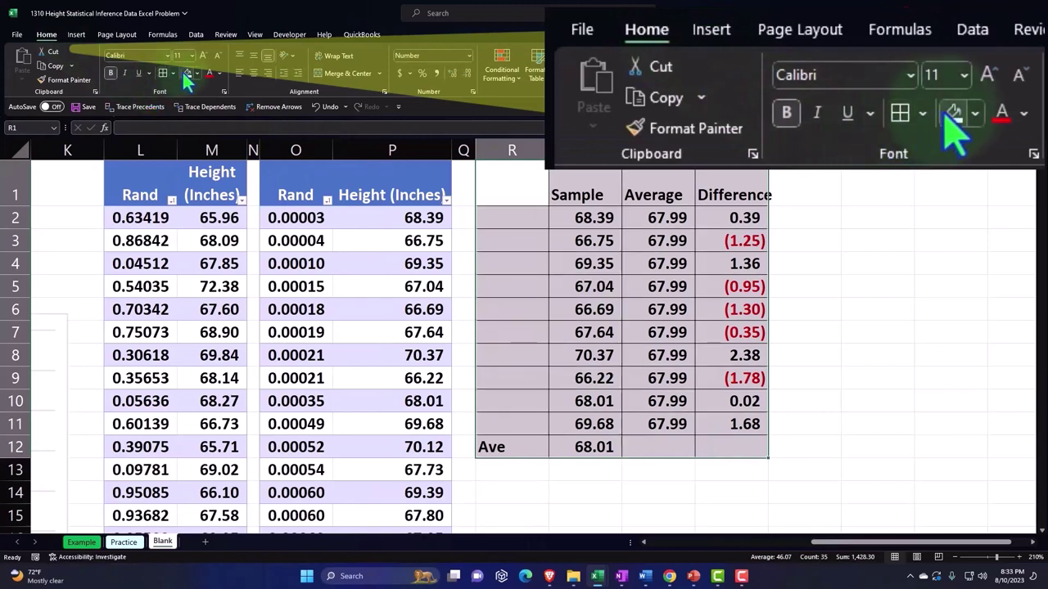
click(187, 73)
scroll(712, 285, down, 1)
scroll(711, 284, down, 2)
- Select the four statistic values T17:T20 (67.99 to 60.28)
drag(580, 423, 649, 489)
drag(670, 426, 673, 484)
drag(667, 426, 662, 490)
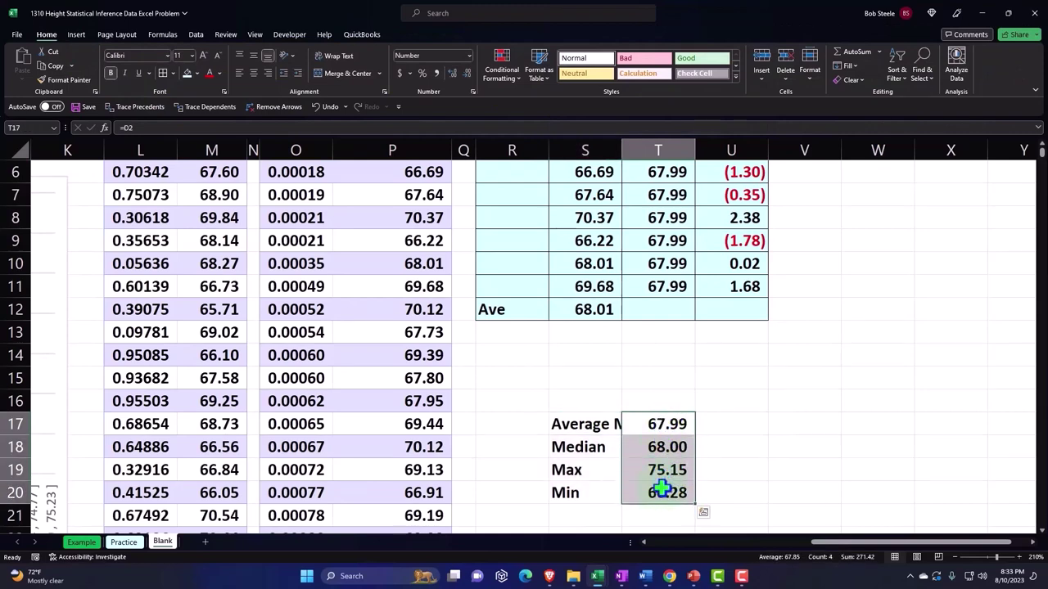
- Cut the statistic values from T17:T20 and paste them into U17:U20
right_click(662, 489)
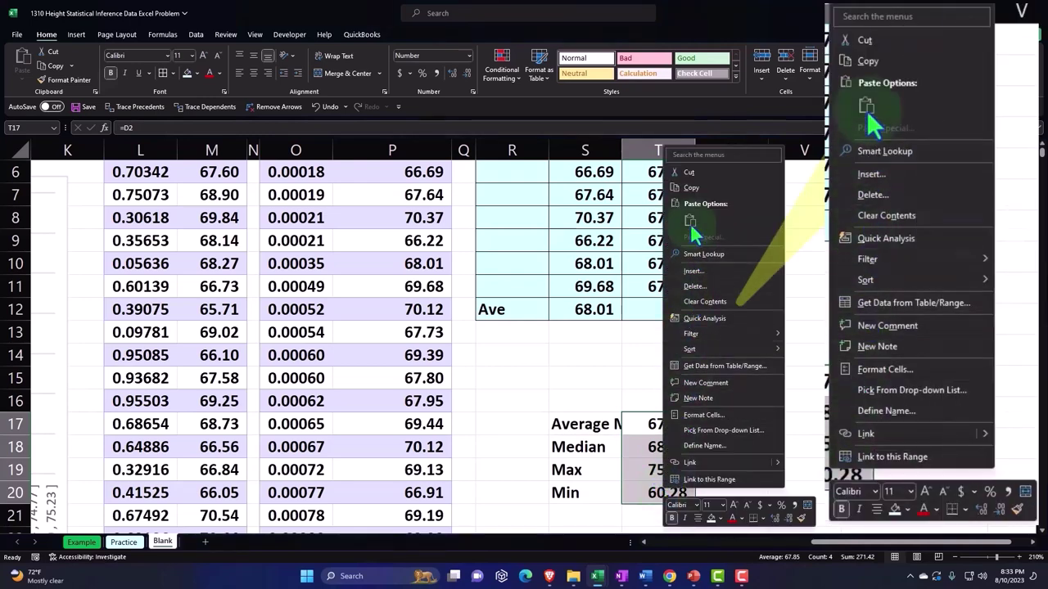
click(689, 173)
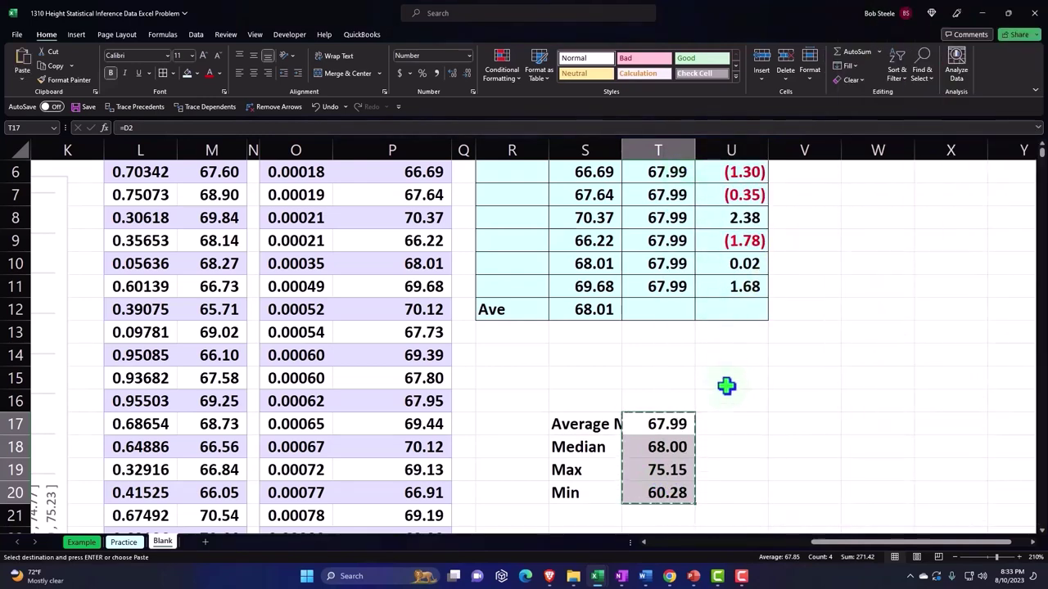
click(731, 423)
right_click(733, 425)
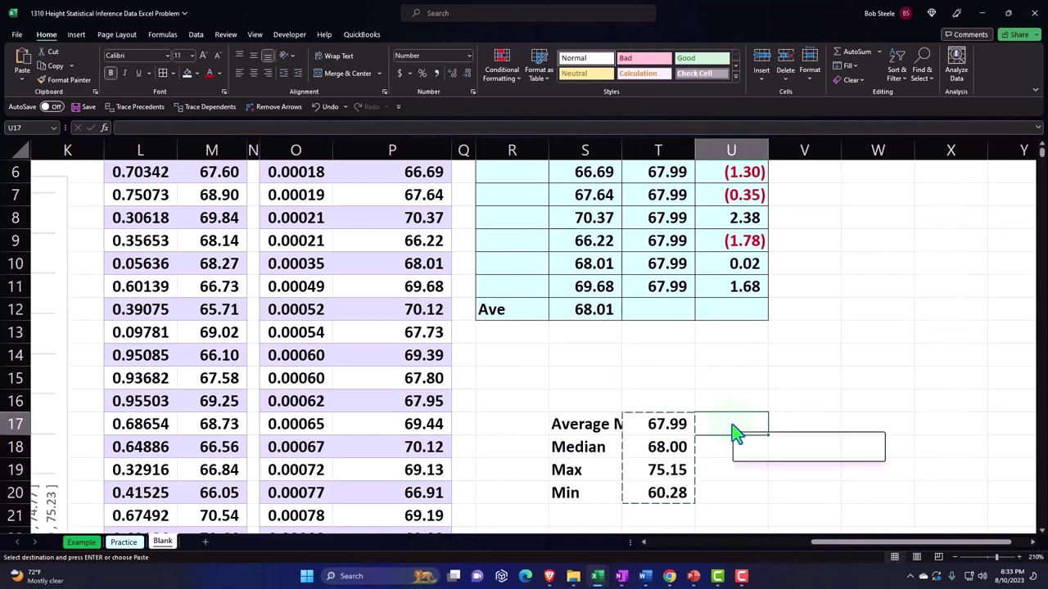
click(776, 121)
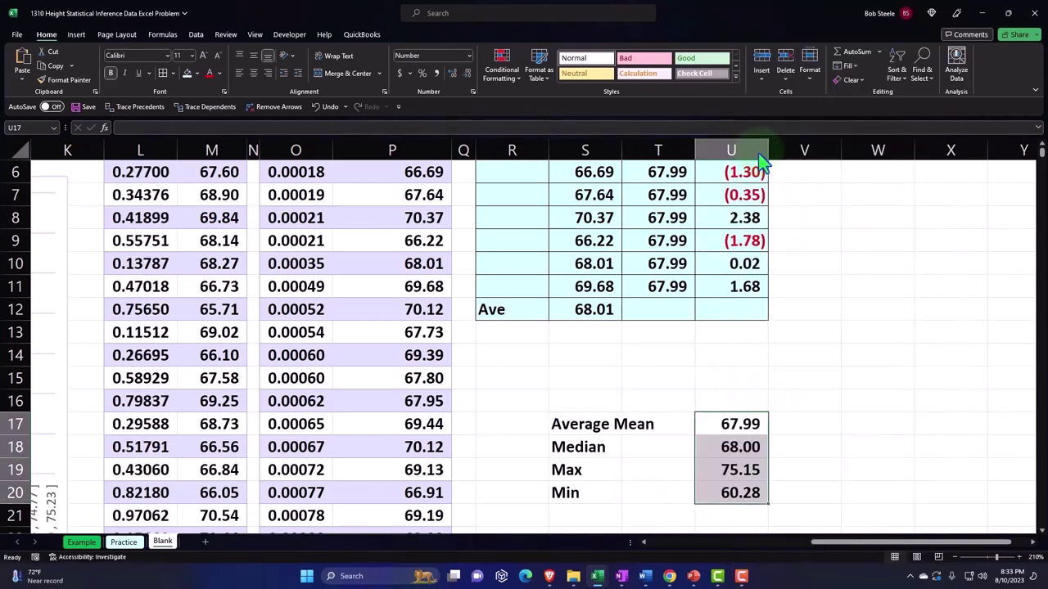
- Add borders and teal fill to the Average Mean–Min summary block S17:U20
click(586, 425)
drag(586, 426, 724, 489)
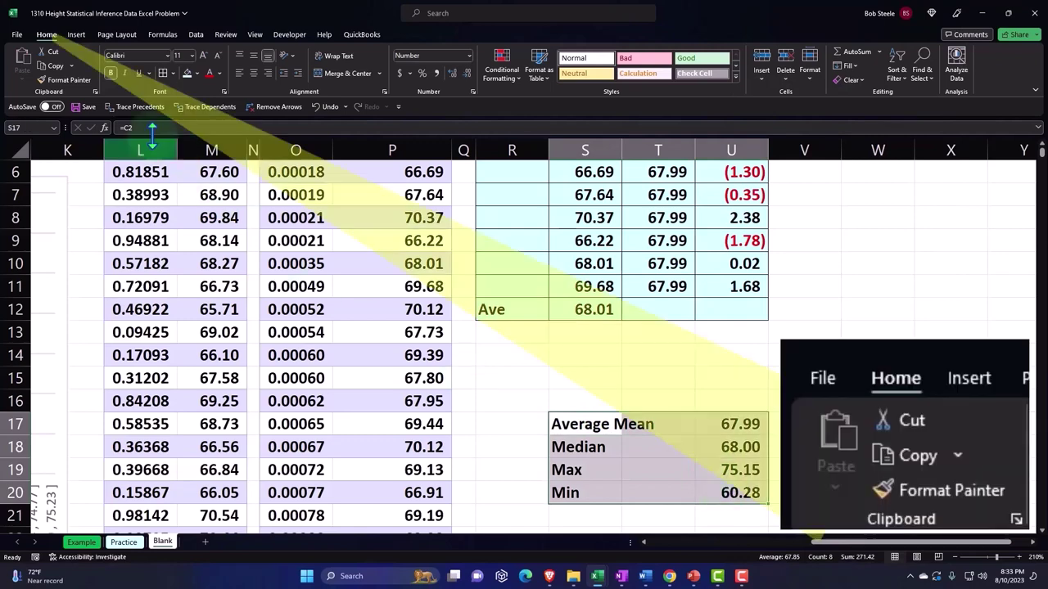
click(163, 72)
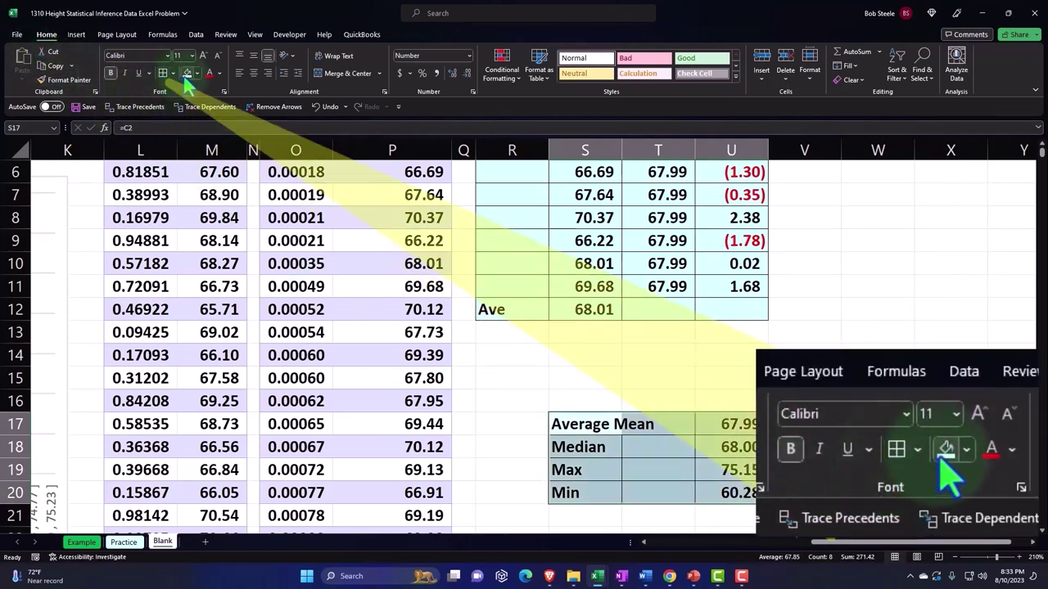
click(482, 376)
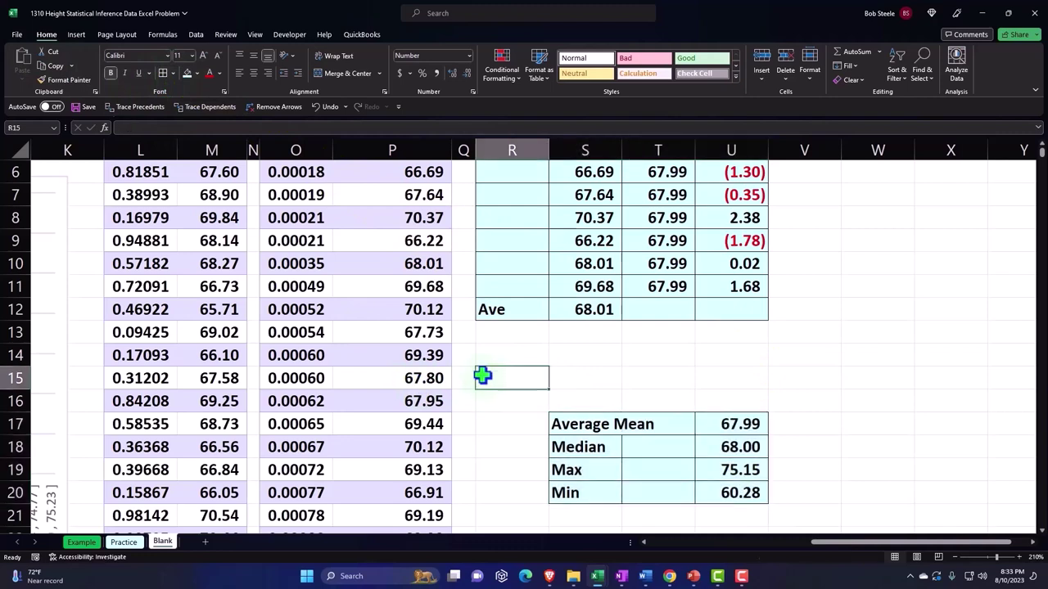
- Narrow column V into a thin gap beside the Difference block
scroll(482, 376, up, 2)
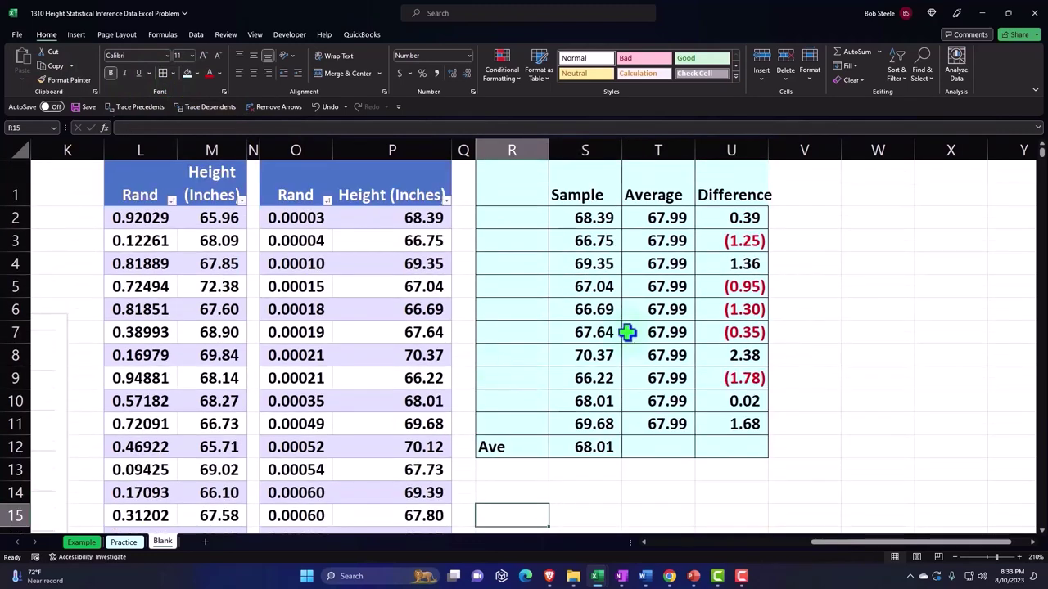
drag(841, 150, 779, 166)
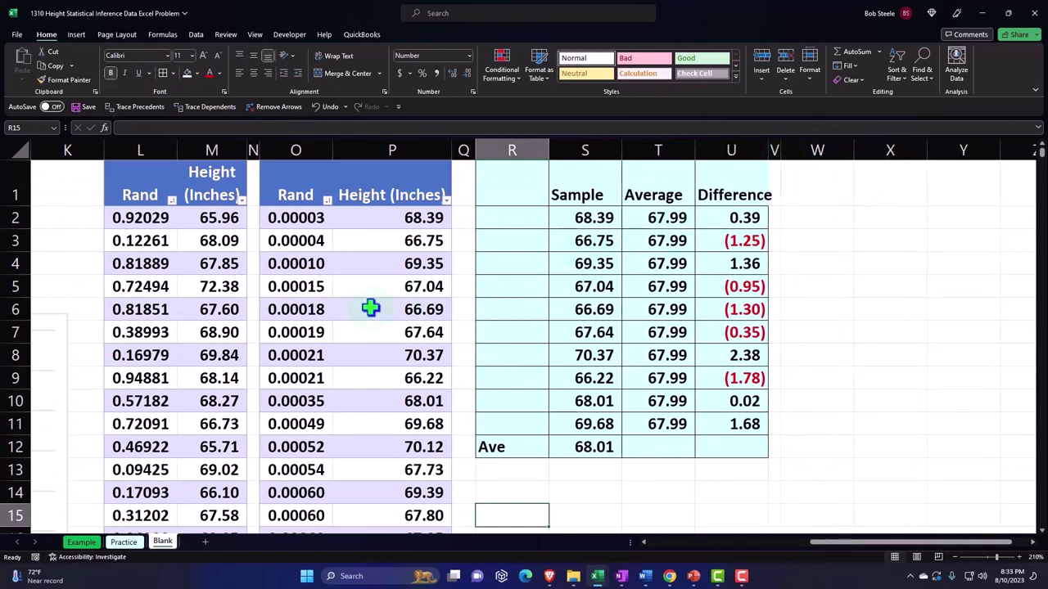
click(316, 286)
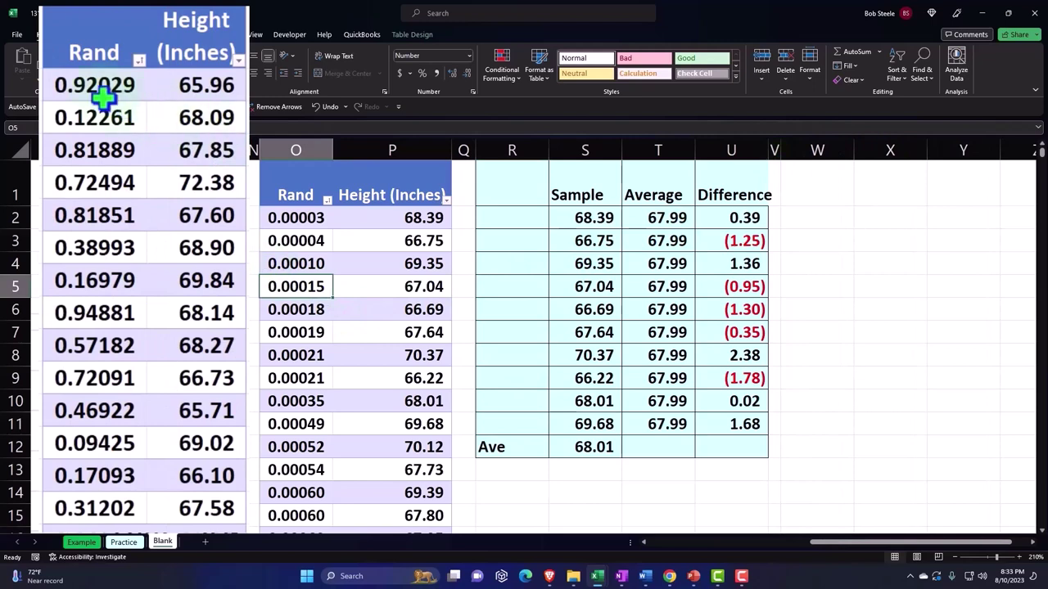
- Re-enter the RAND formula in L4 to regenerate the random Rand values
click(98, 180)
click(101, 146)
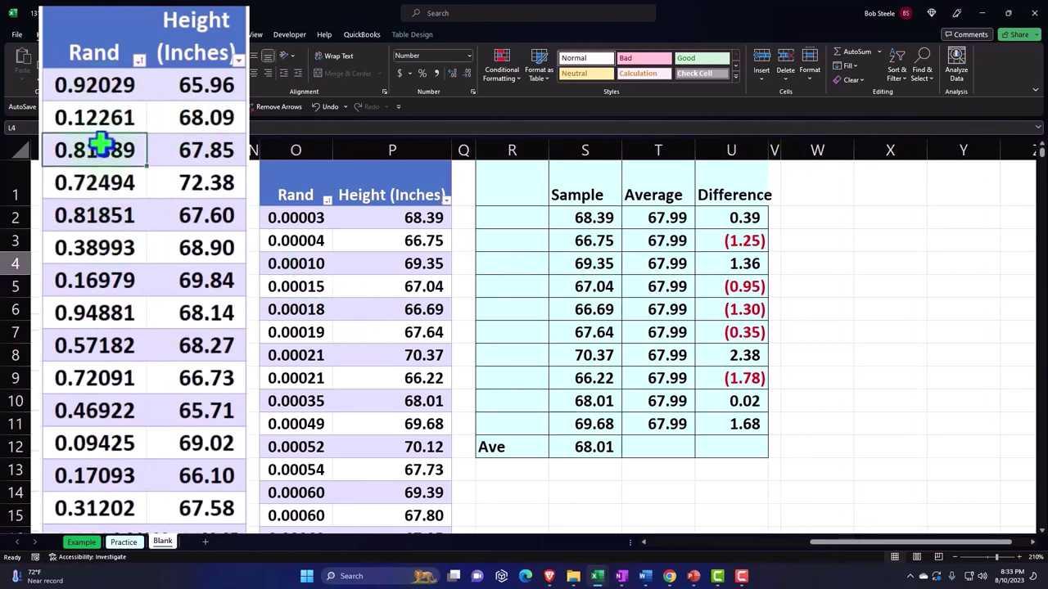
double_click(101, 145)
key(Return)
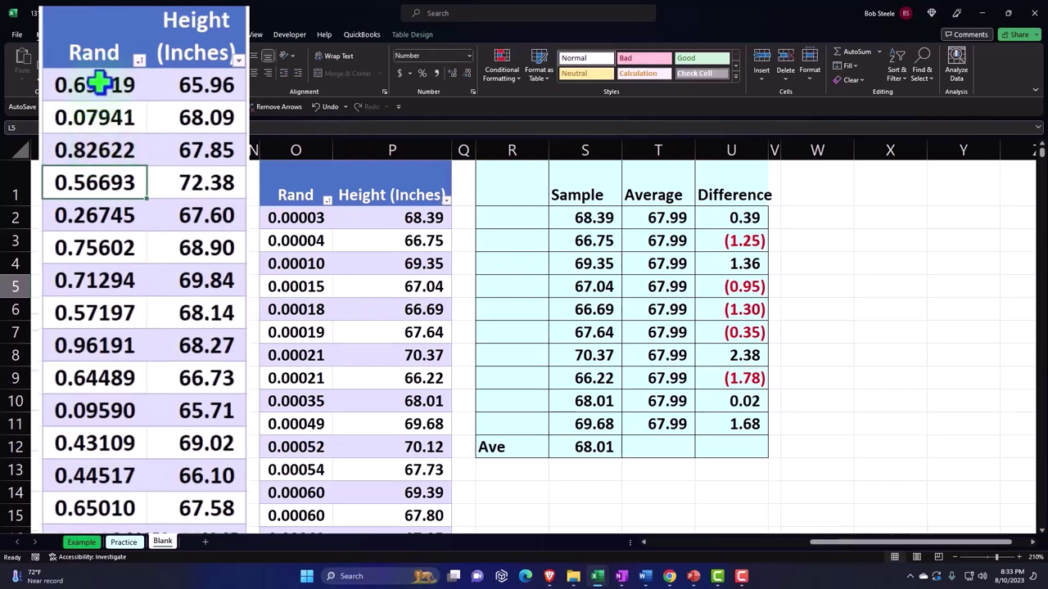
click(188, 93)
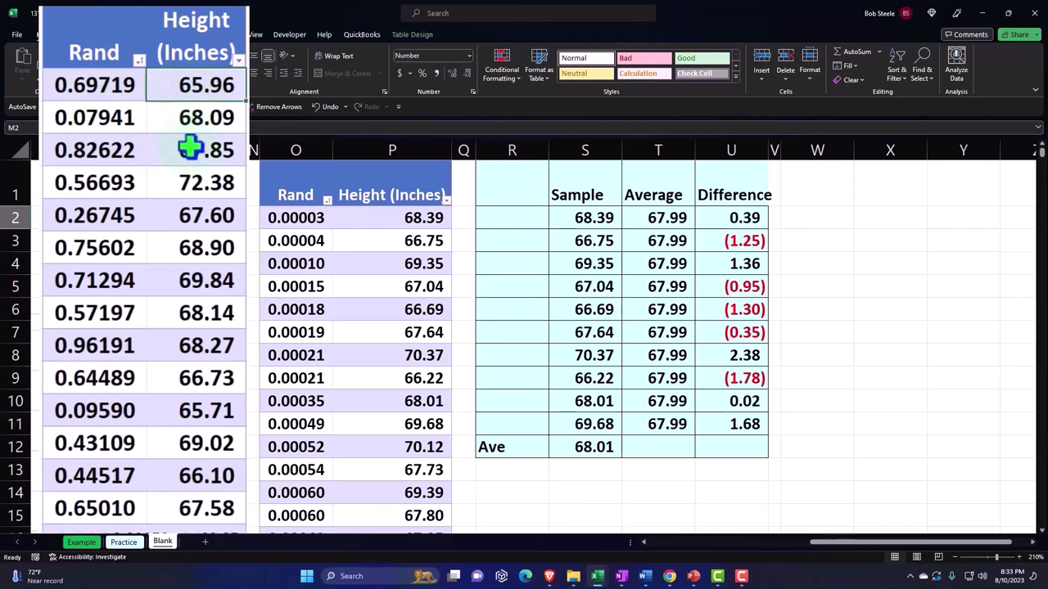
scroll(191, 246, down, 8)
scroll(193, 315, up, 8)
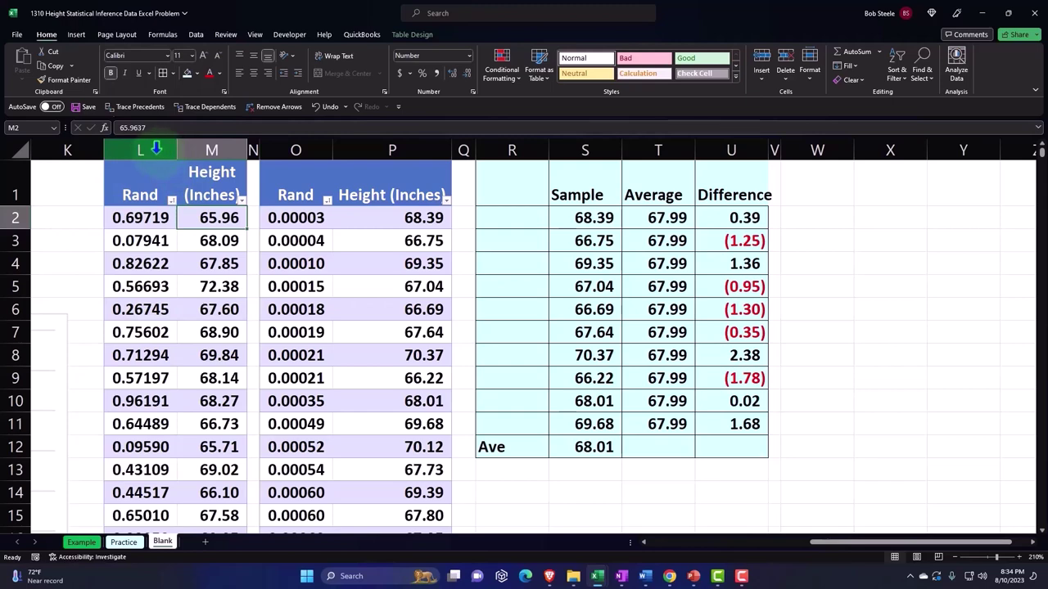
- Copy the Rand and Height columns L:M and target cell W1
click(155, 148)
drag(163, 152, 184, 149)
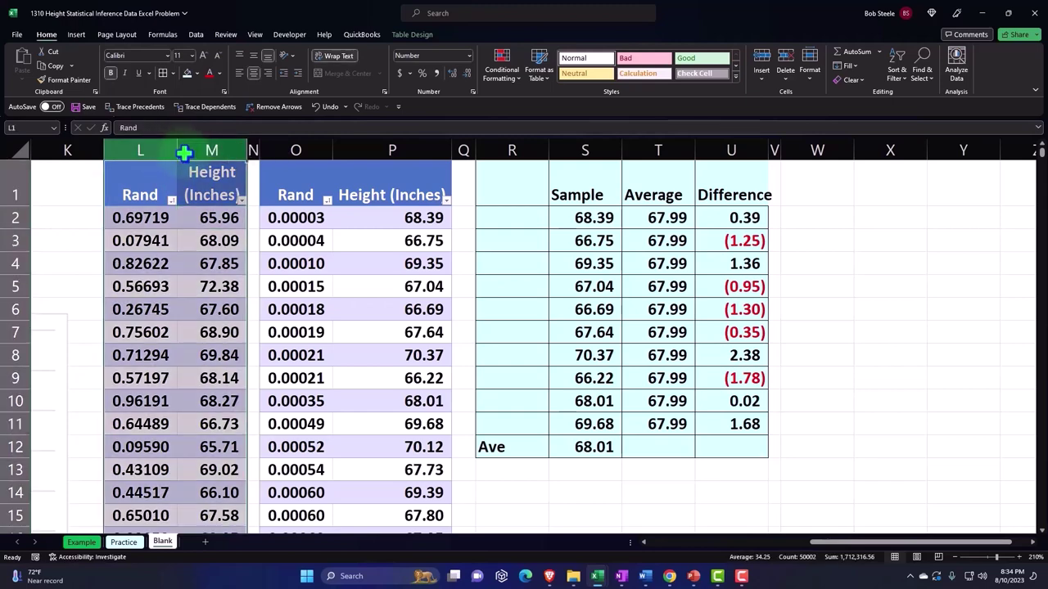
right_click(208, 216)
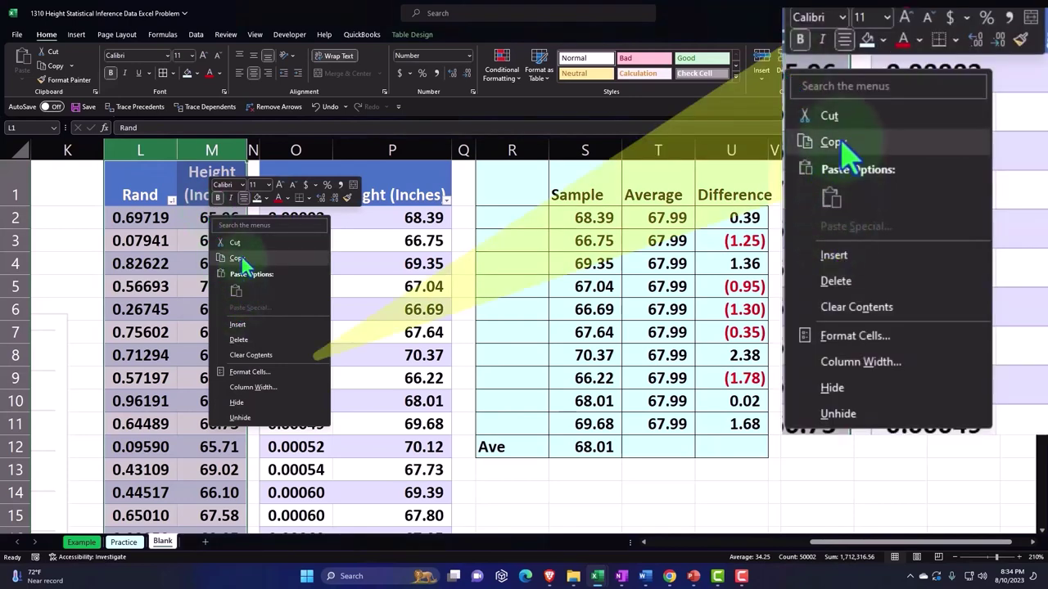
click(243, 258)
drag(833, 542, 977, 557)
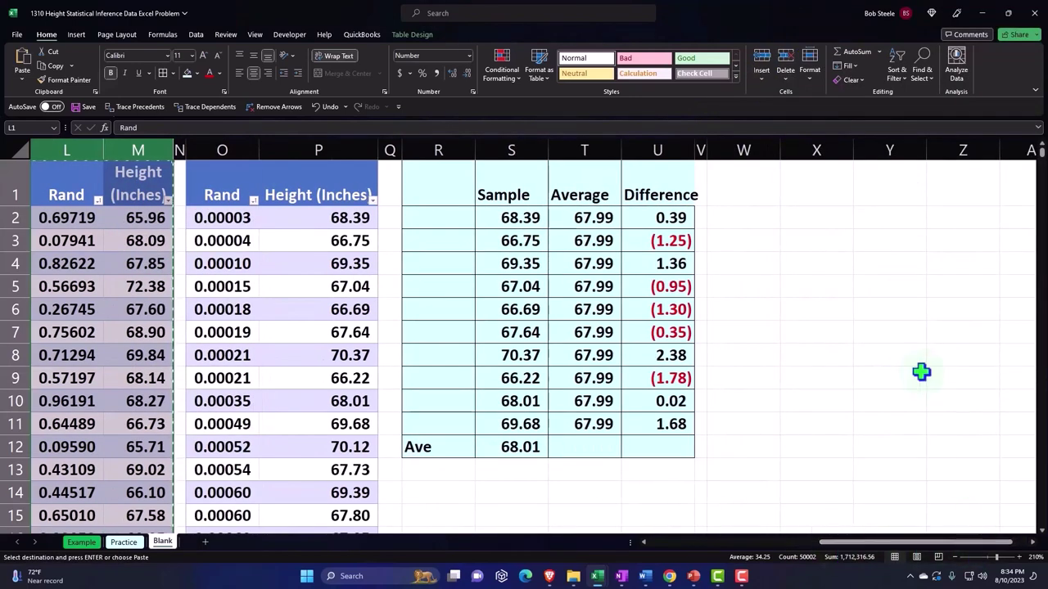
click(770, 186)
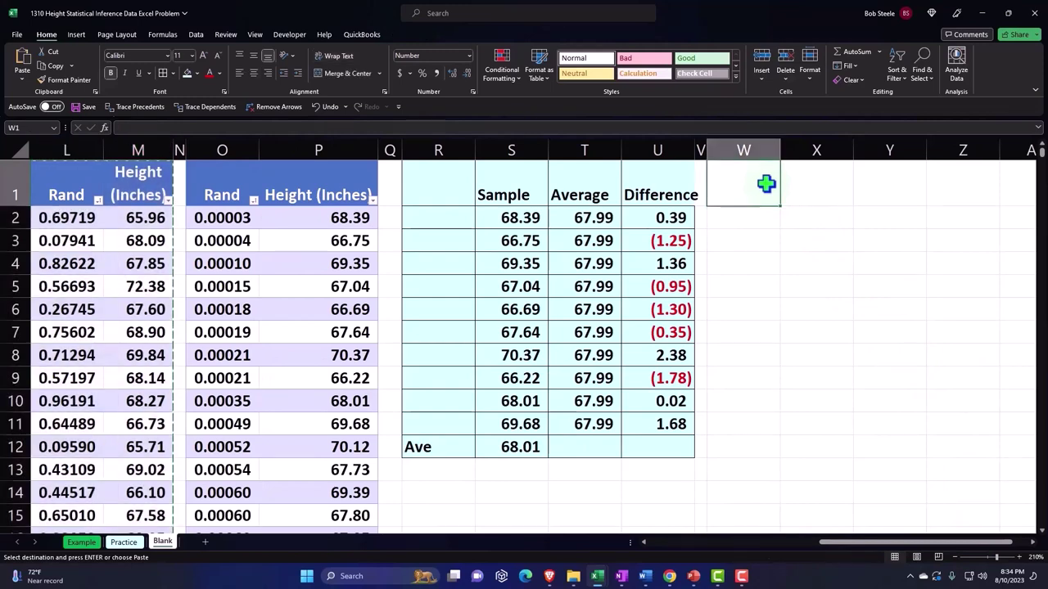
right_click(767, 183)
click(792, 103)
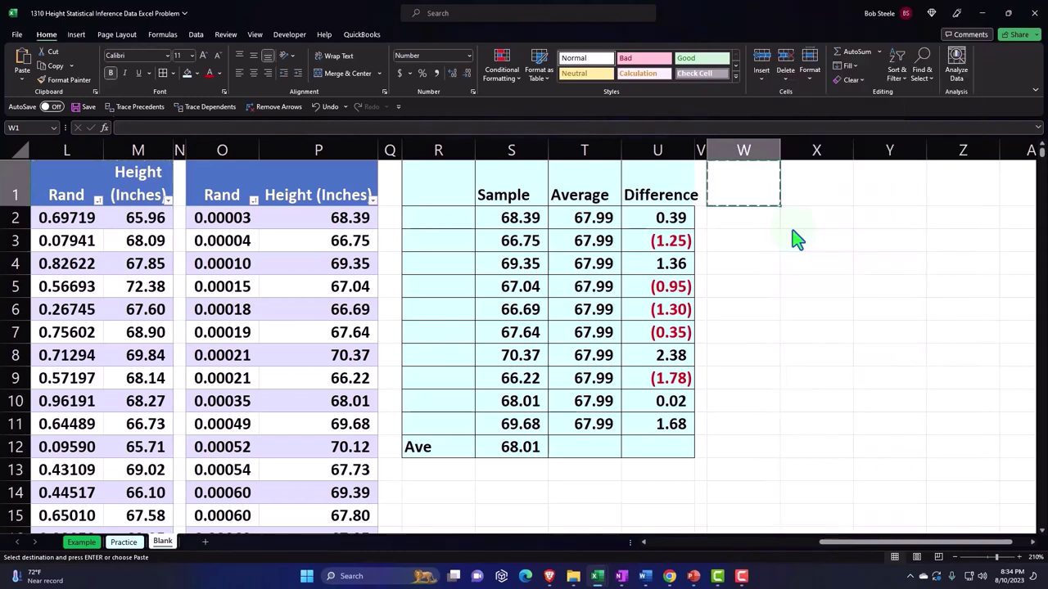
- Copy columns L:M again after the mis-click and prepare to paste at W1
drag(60, 150, 122, 152)
right_click(119, 225)
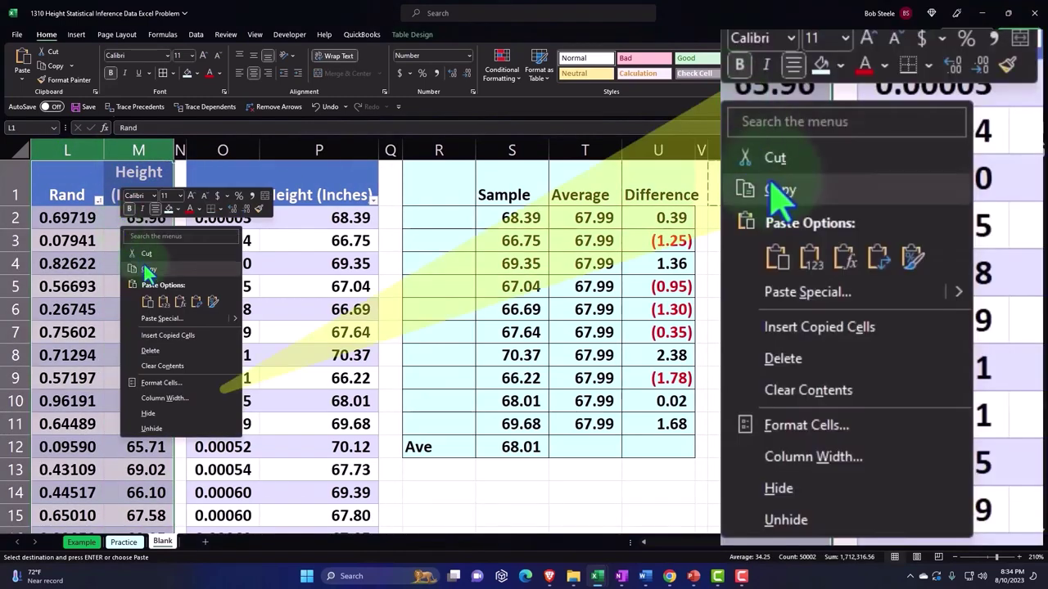
click(148, 268)
right_click(764, 181)
click(764, 187)
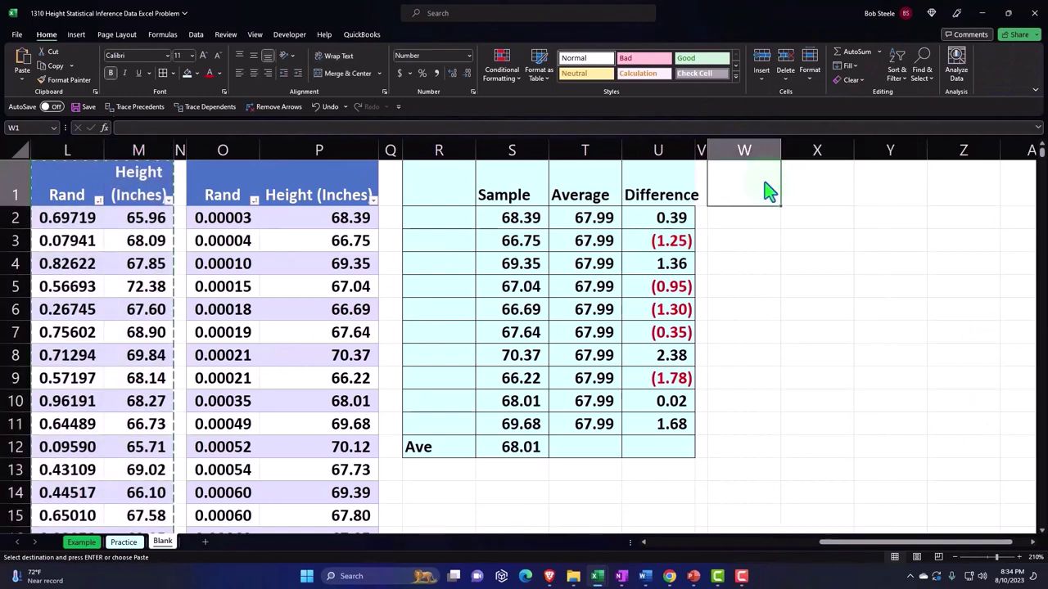
right_click(764, 184)
- Paste Rand/Height table copies into columns W–X, Z–AA and AC–AD
click(804, 156)
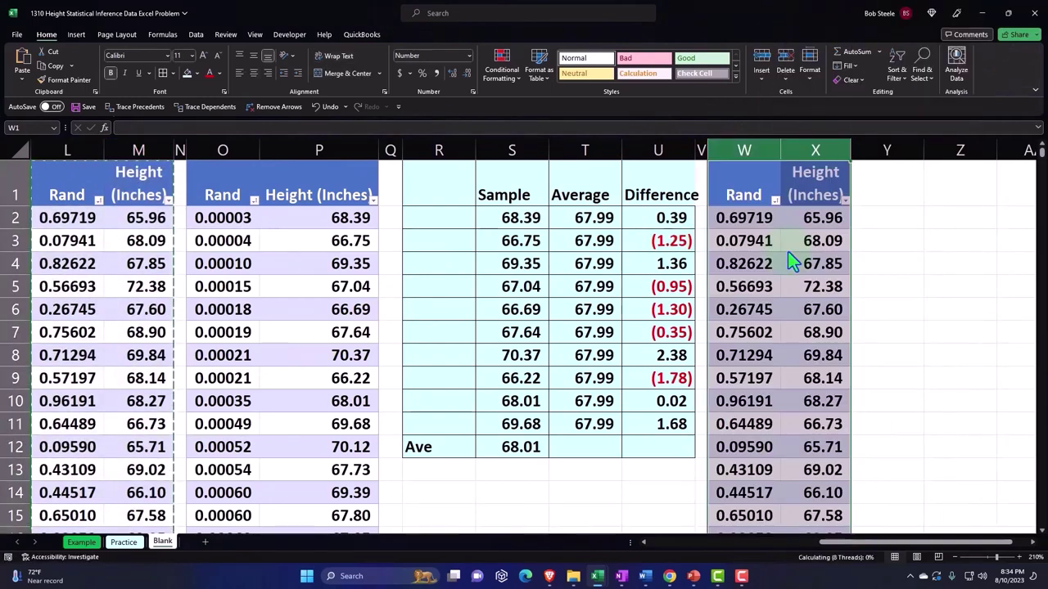
scroll(882, 544, right, 1)
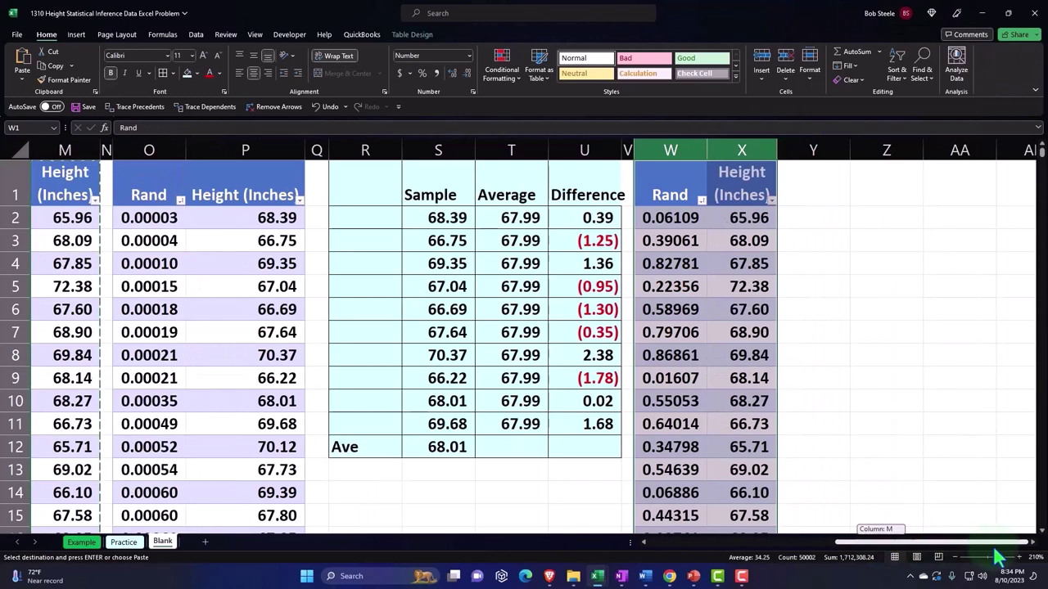
click(889, 183)
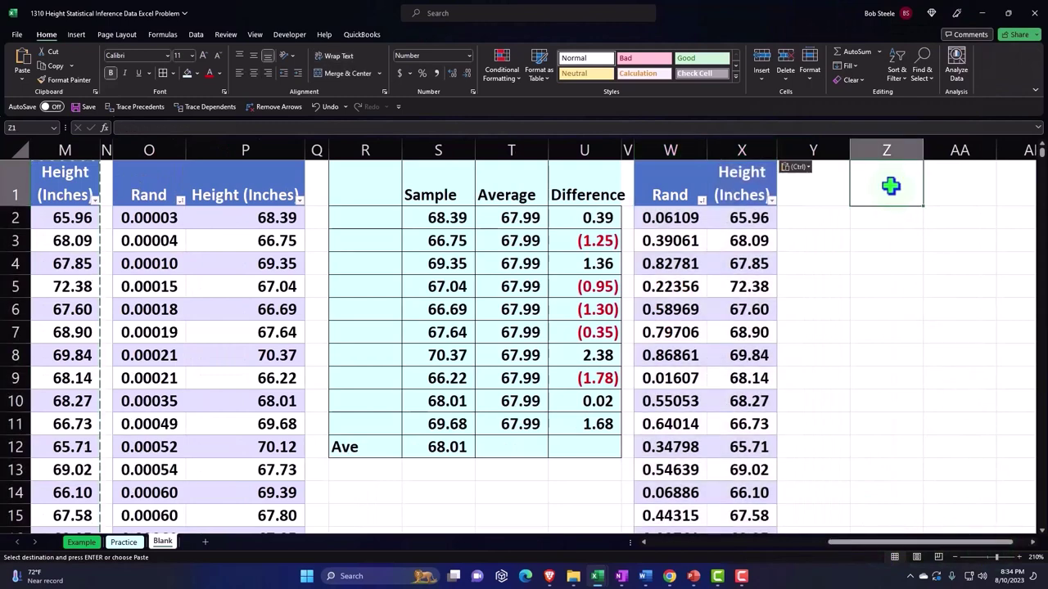
key(ctrl+v)
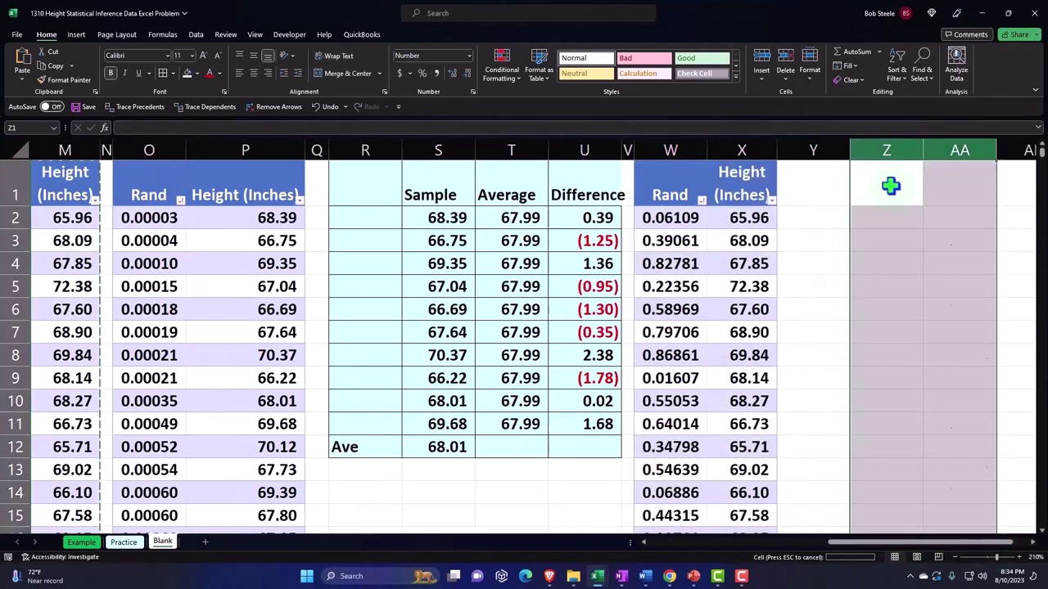
scroll(916, 542, right, 1)
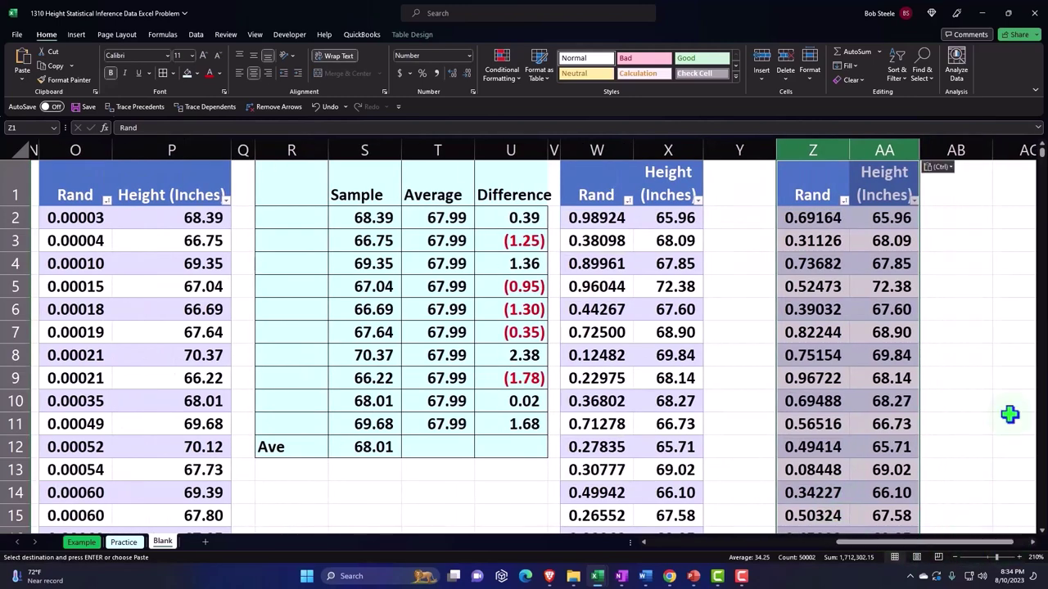
click(1011, 187)
key(ctrl+v)
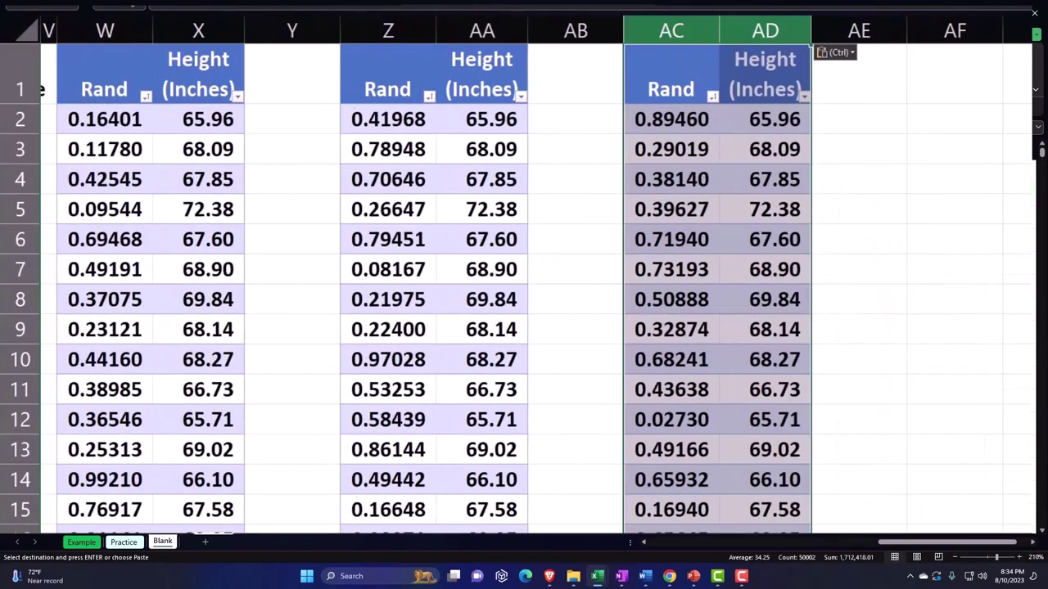
- Paste further table copies at columns AF, AI, AL and AO
key(Right)
key(Right)
key(Right)
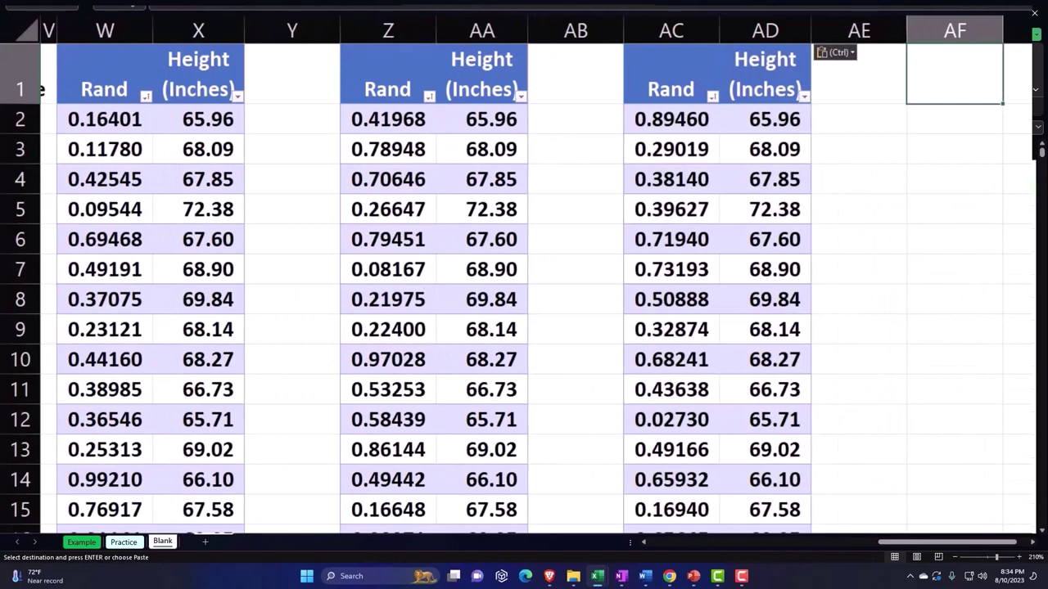
key(ctrl+v)
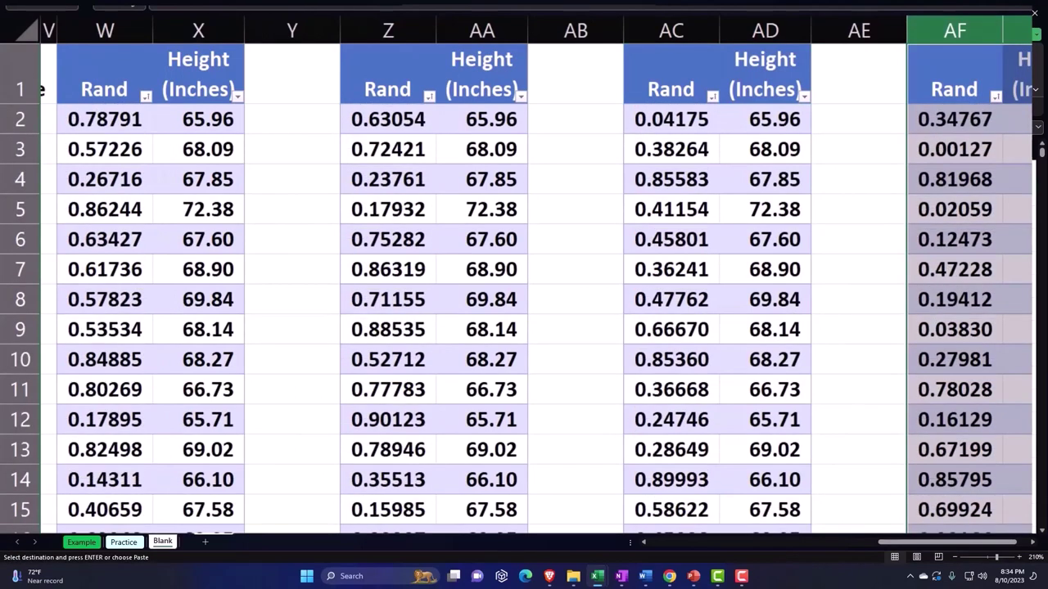
key(Right)
key(Right)
key(Right)
key(ctrl+v)
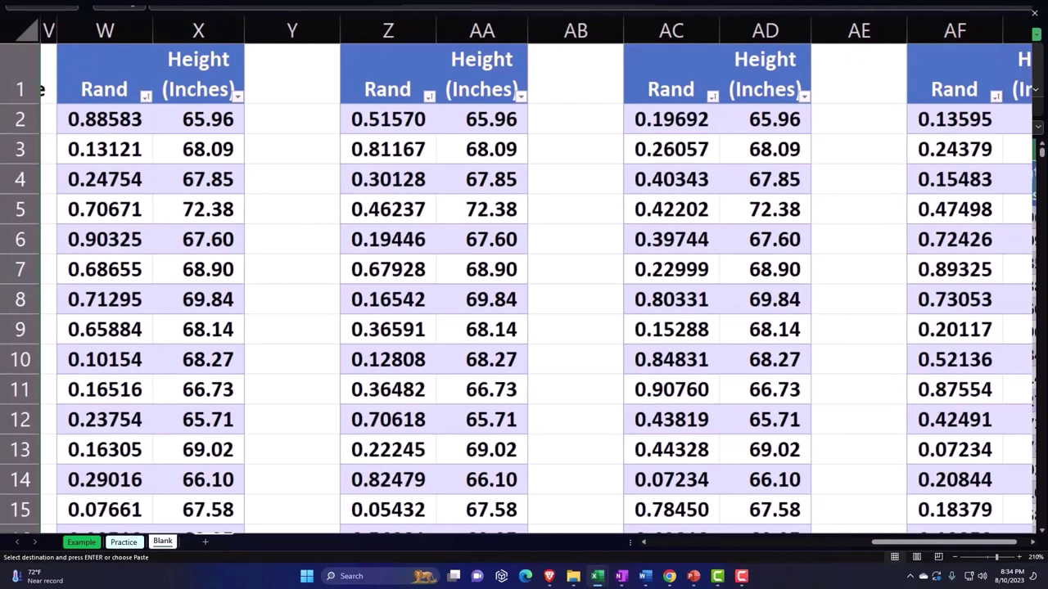
key(Right)
key(Right)
key(Right)
key(ctrl+v)
key(ctrl+v)
key(Right)
key(Right)
key(Right)
key(ctrl+v)
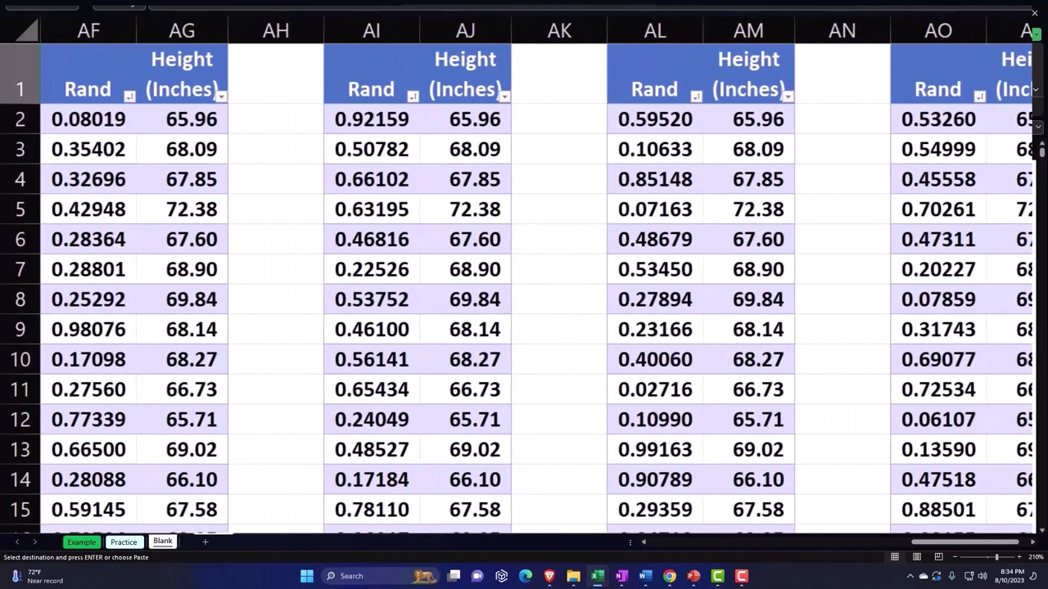
- Continue pasting table copies at AR, AU, AX and finally BA–BB
key(ctrl+v)
key(Right)
key(Right)
key(Right)
key(ctrl+v)
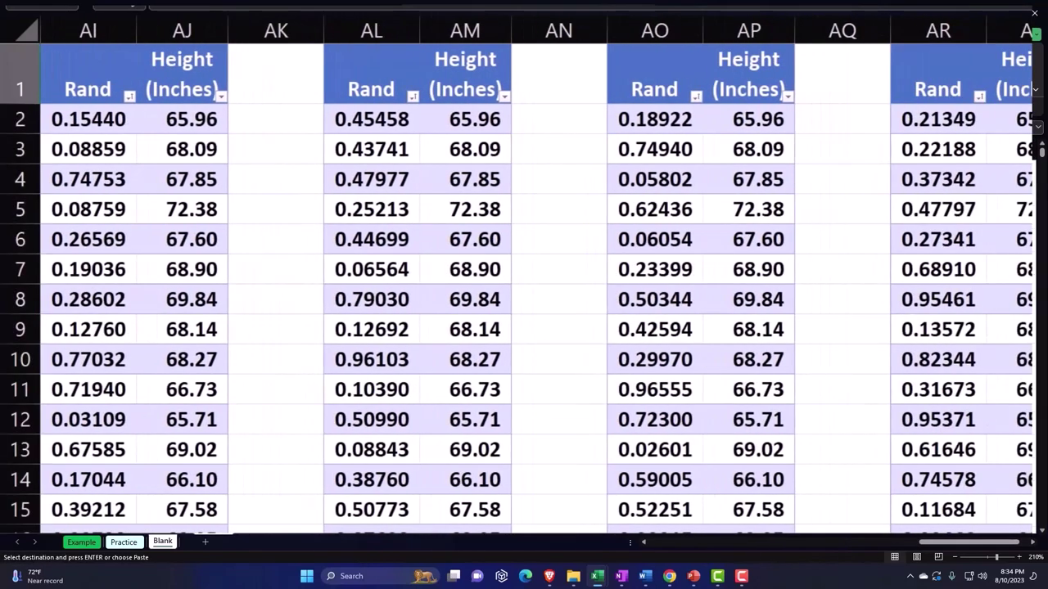
key(Right)
key(Right)
key(Right)
key(ctrl+v)
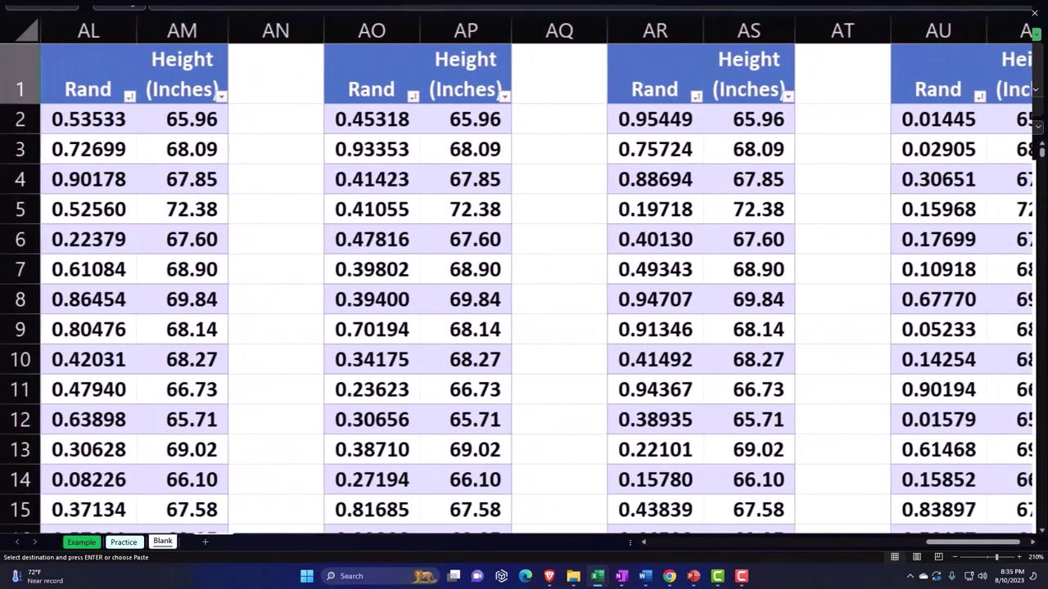
key(Right)
key(Right)
key(Right)
key(ctrl+v)
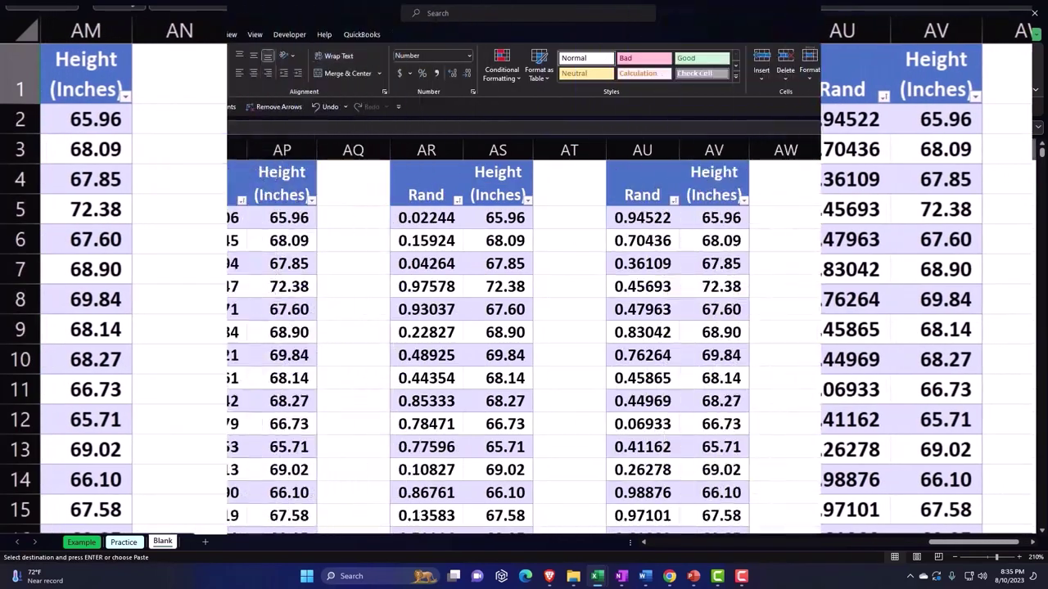
key(Right)
key(Right)
key(Right)
key(ctrl+v)
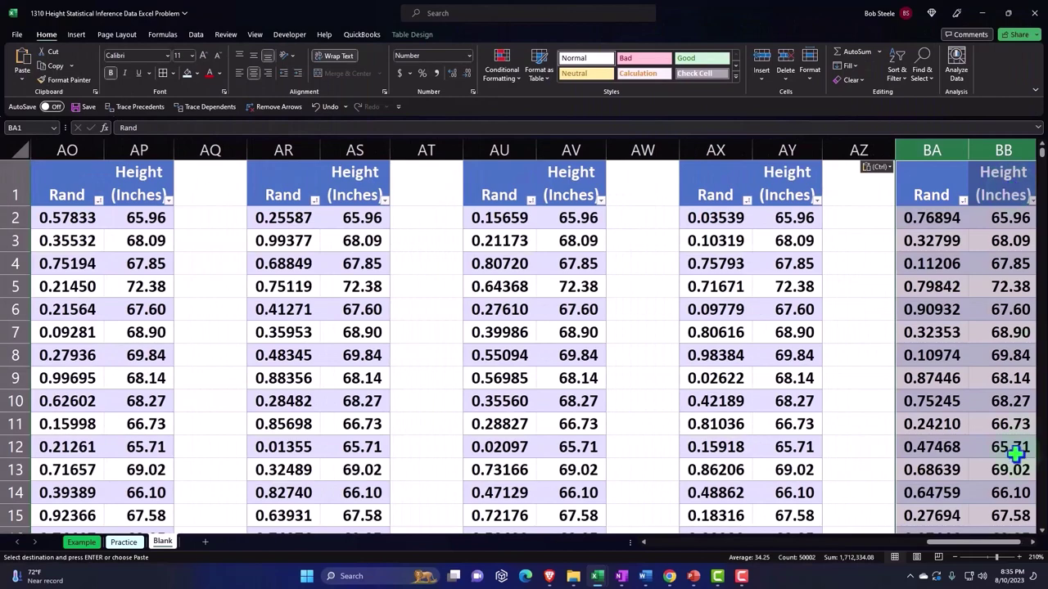
- Multi-select spacer columns Y, AB, AE, AH, AK and AN, then clear the selection
drag(950, 542, 790, 565)
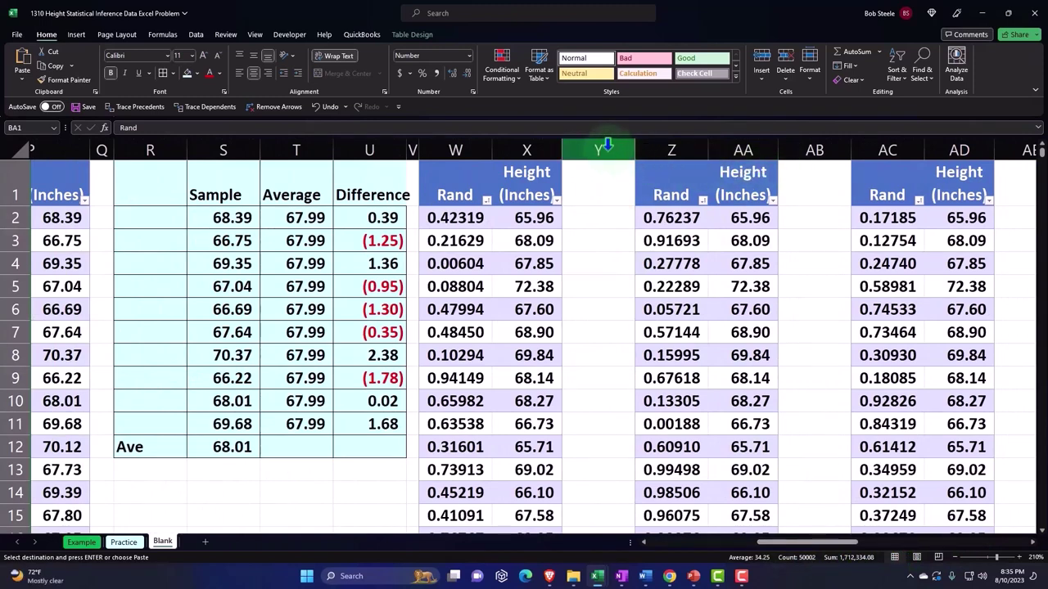
click(606, 147)
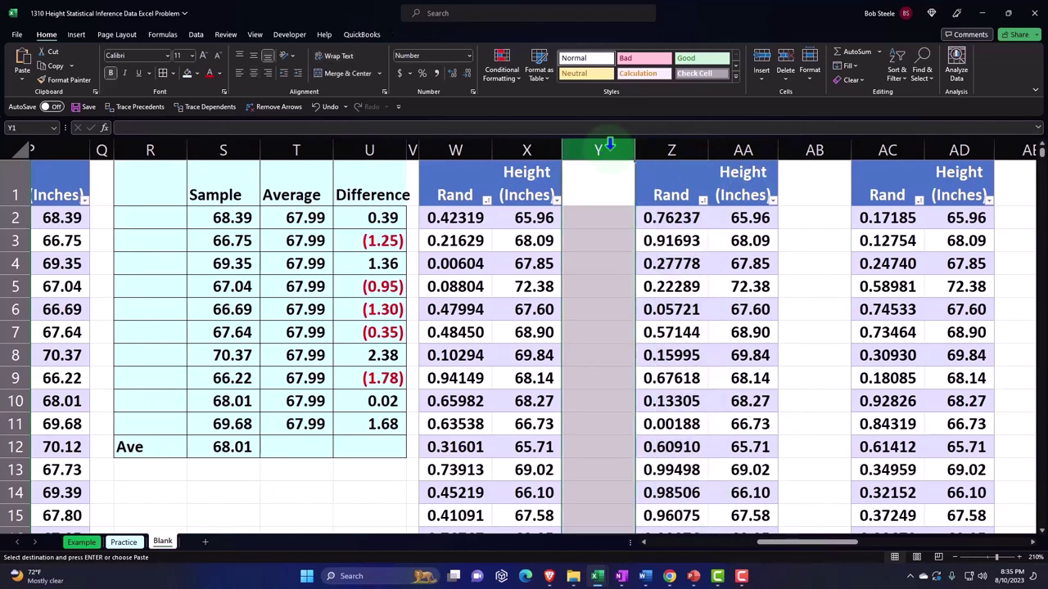
ctrl+click(819, 149)
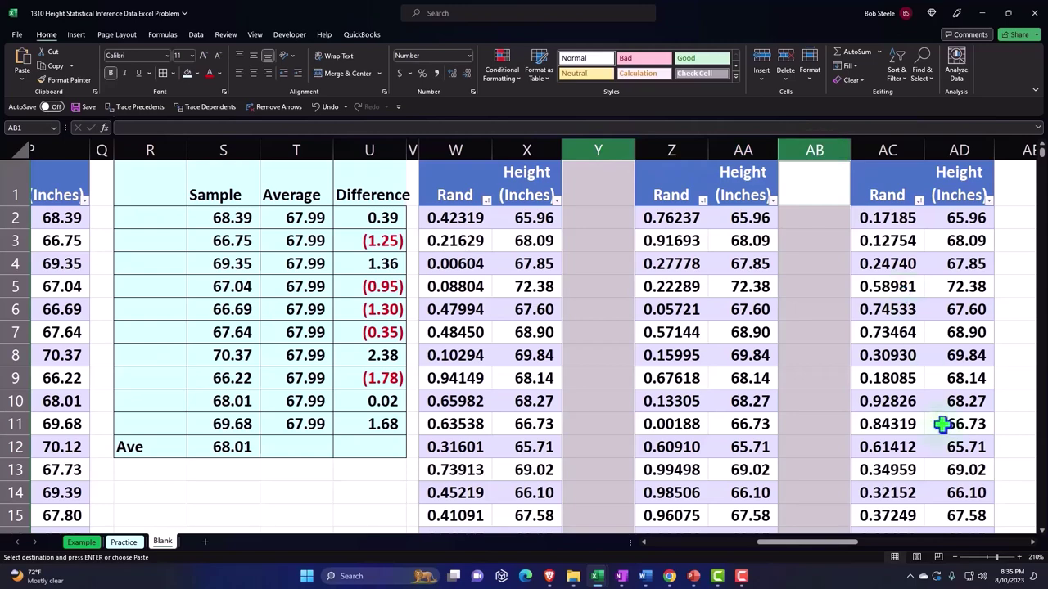
drag(860, 543, 907, 541)
click(79, 41)
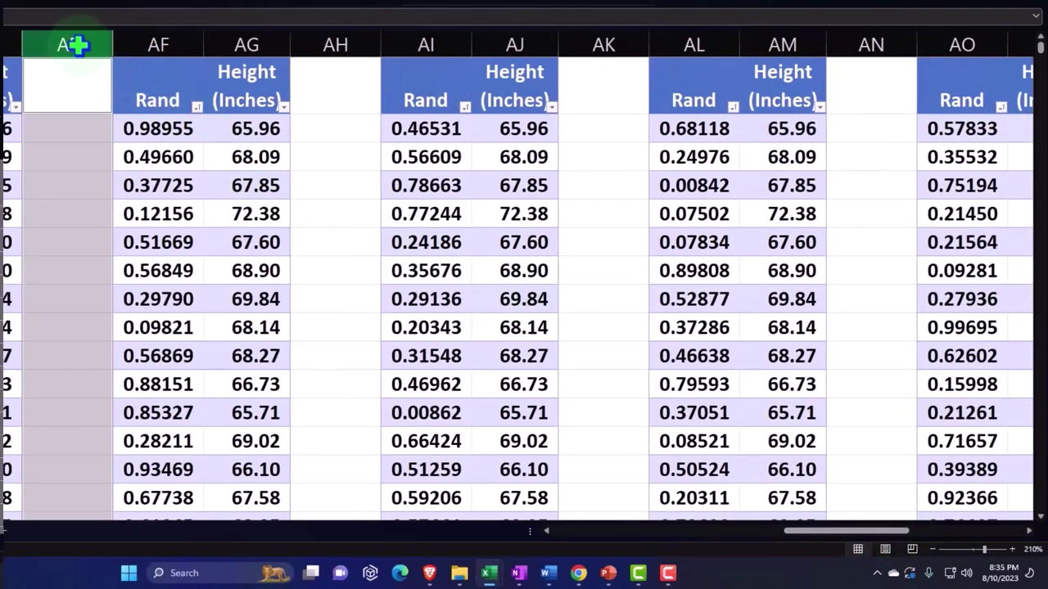
ctrl+click(315, 41)
ctrl+click(609, 42)
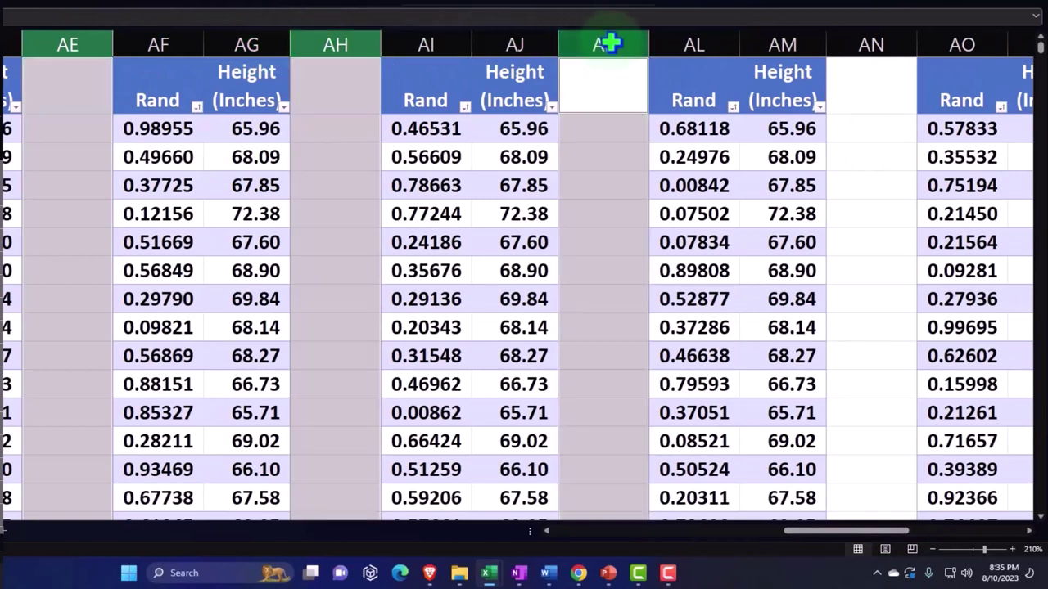
ctrl+click(869, 45)
ctrl+click(870, 45)
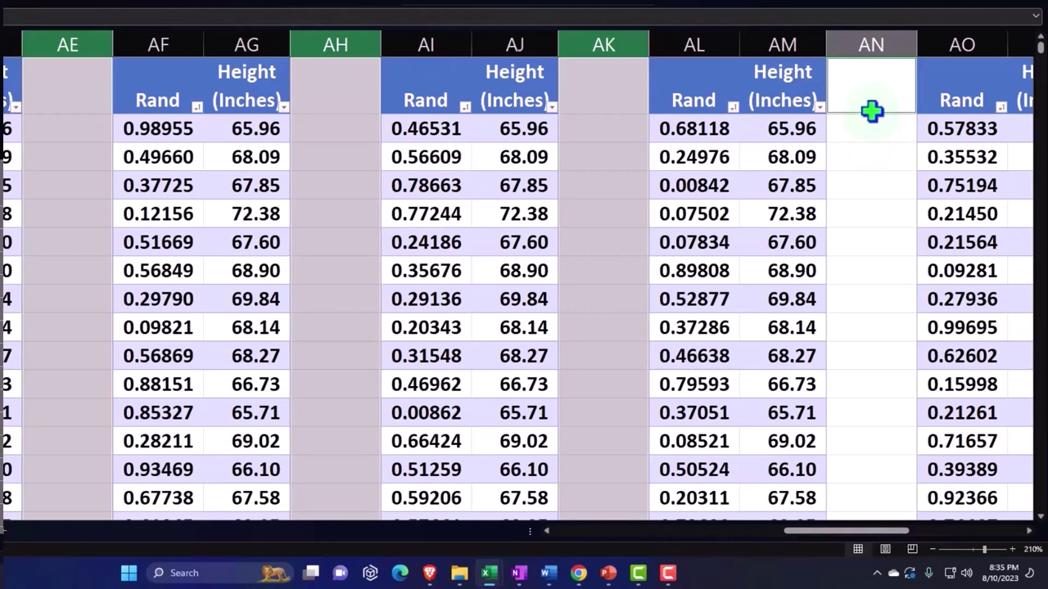
ctrl+click(869, 42)
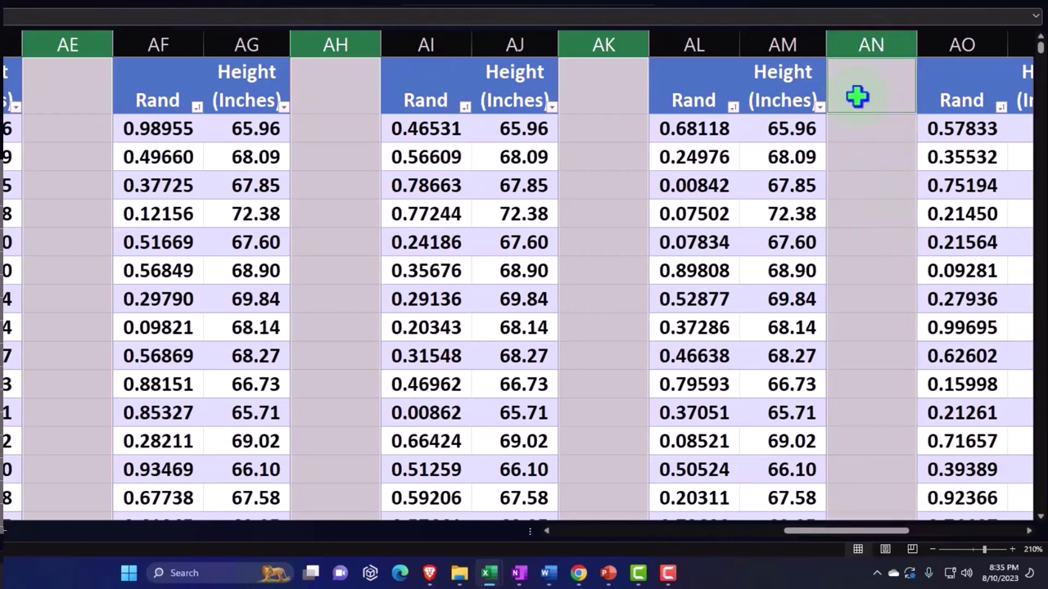
drag(918, 42, 897, 44)
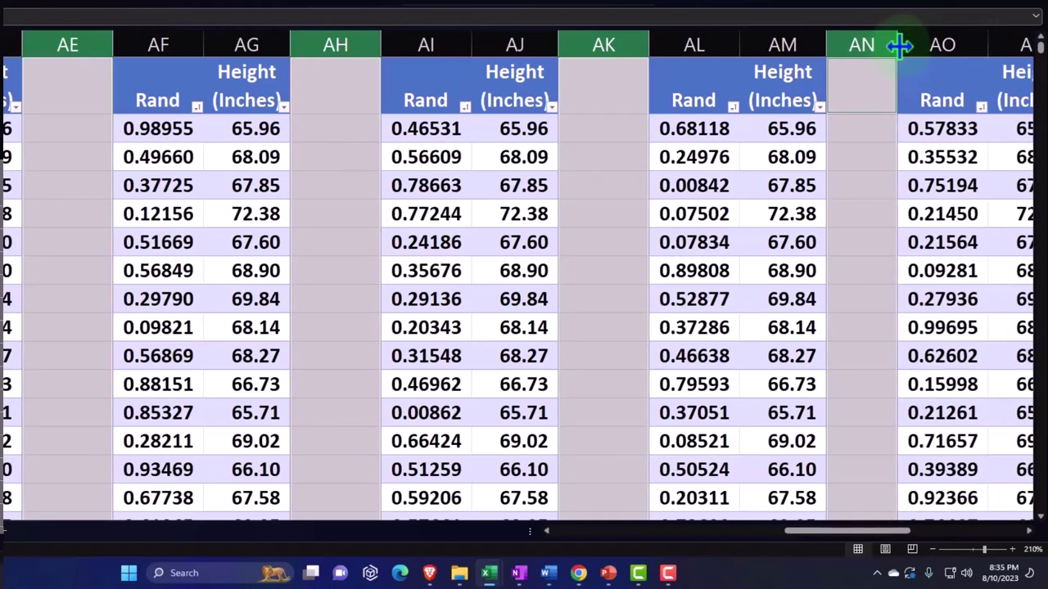
click(867, 204)
drag(844, 530, 756, 531)
- Reselect spacer columns Y, AB, AE, AH, AK, AN, AQ, AT, AW and AZ together
click(356, 44)
key(ctrl+c)
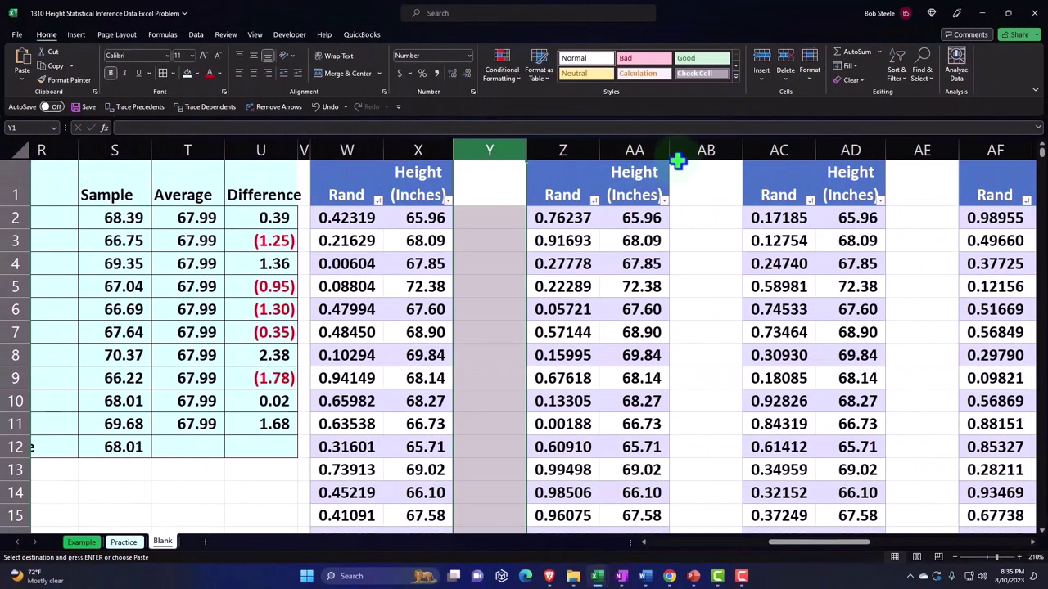
ctrl+click(704, 149)
ctrl+click(925, 149)
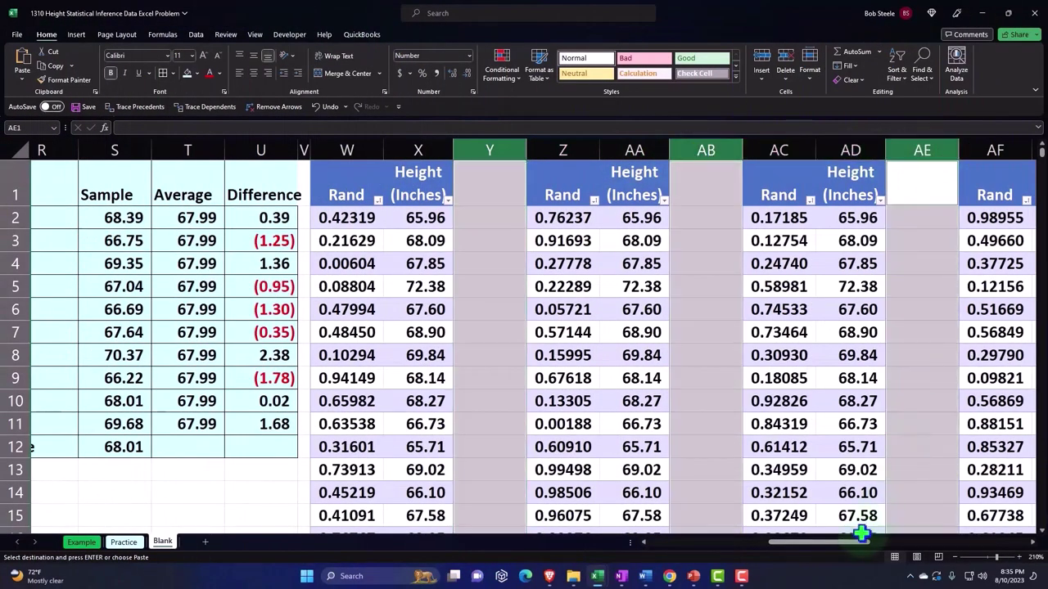
drag(854, 548, 941, 548)
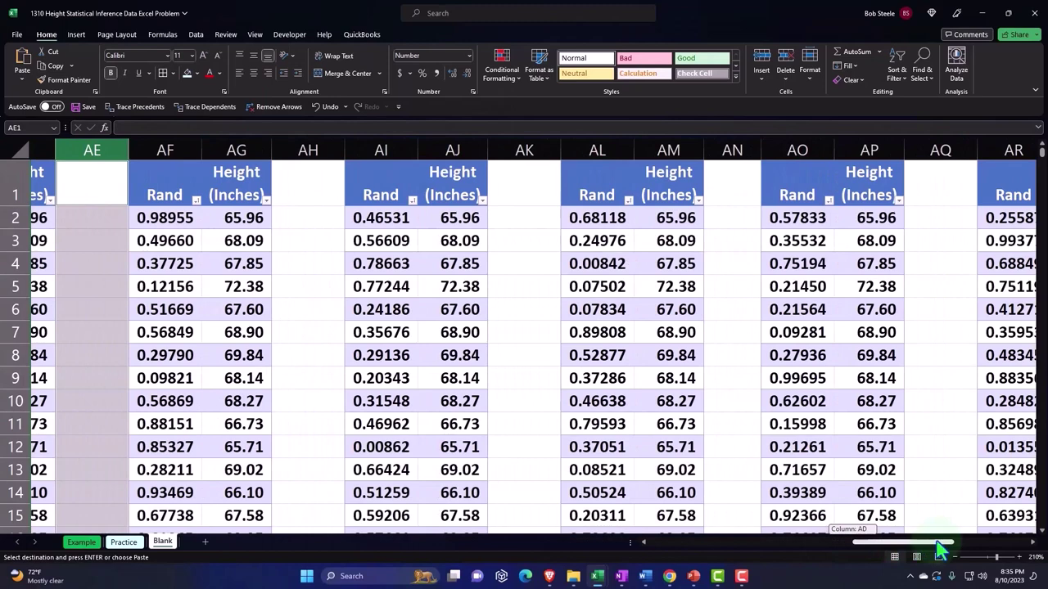
ctrl+click(332, 150)
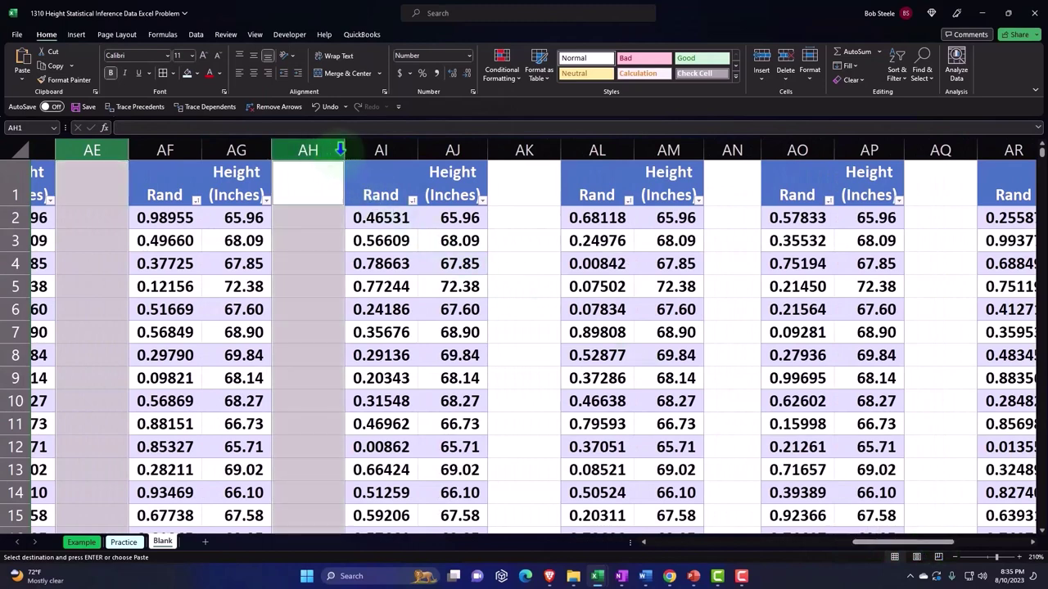
ctrl+click(496, 149)
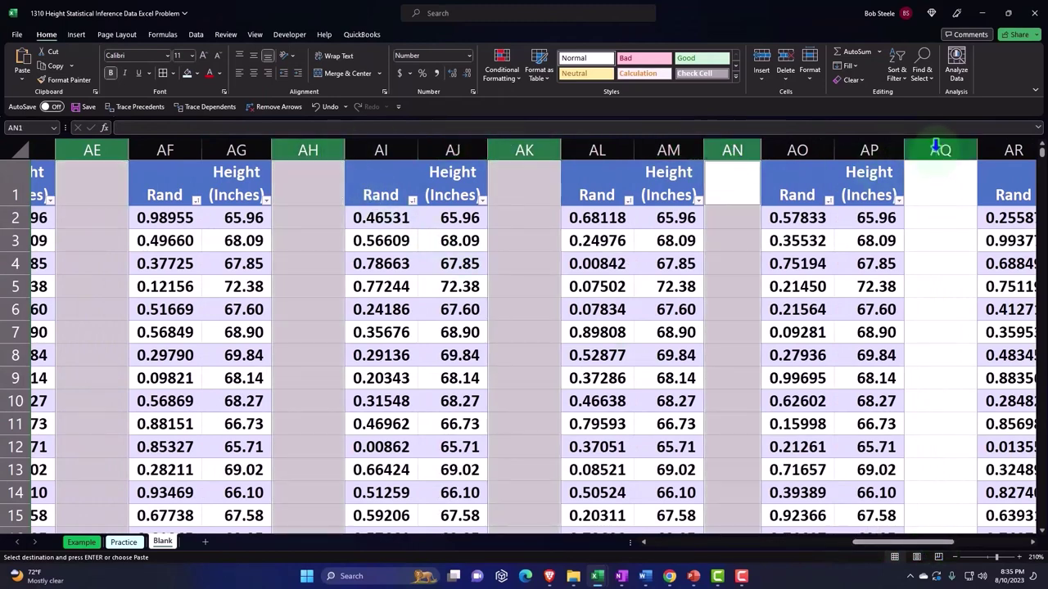
click(933, 176)
drag(924, 547, 1020, 544)
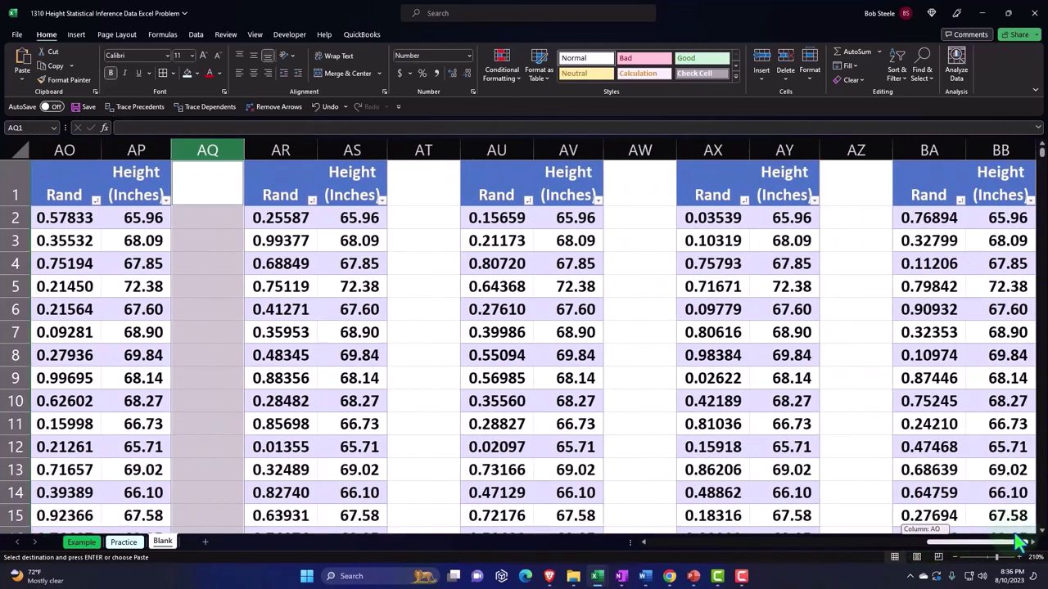
ctrl+click(426, 150)
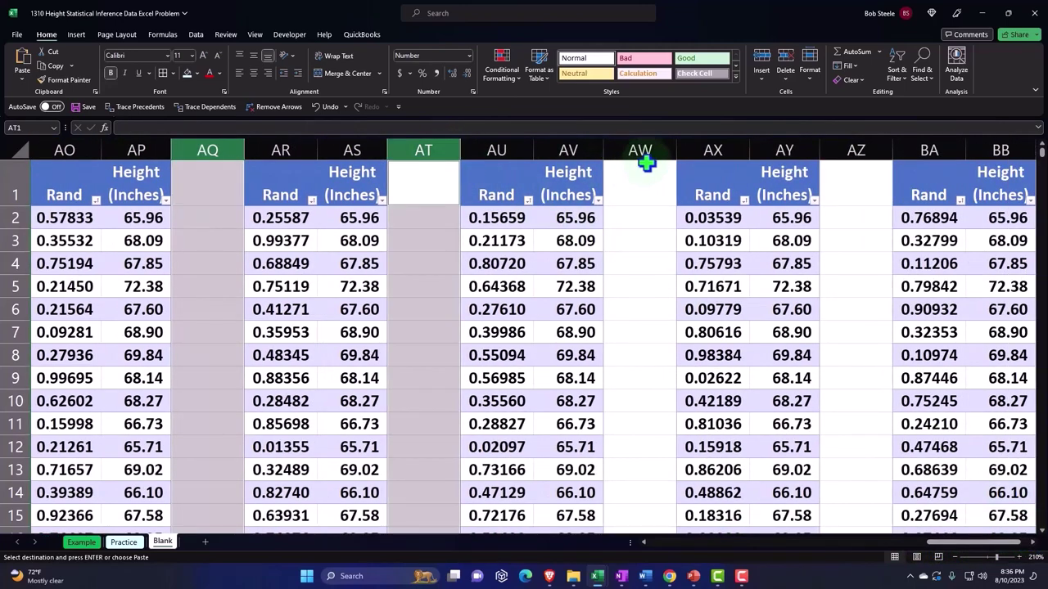
ctrl+click(656, 150)
ctrl+click(848, 150)
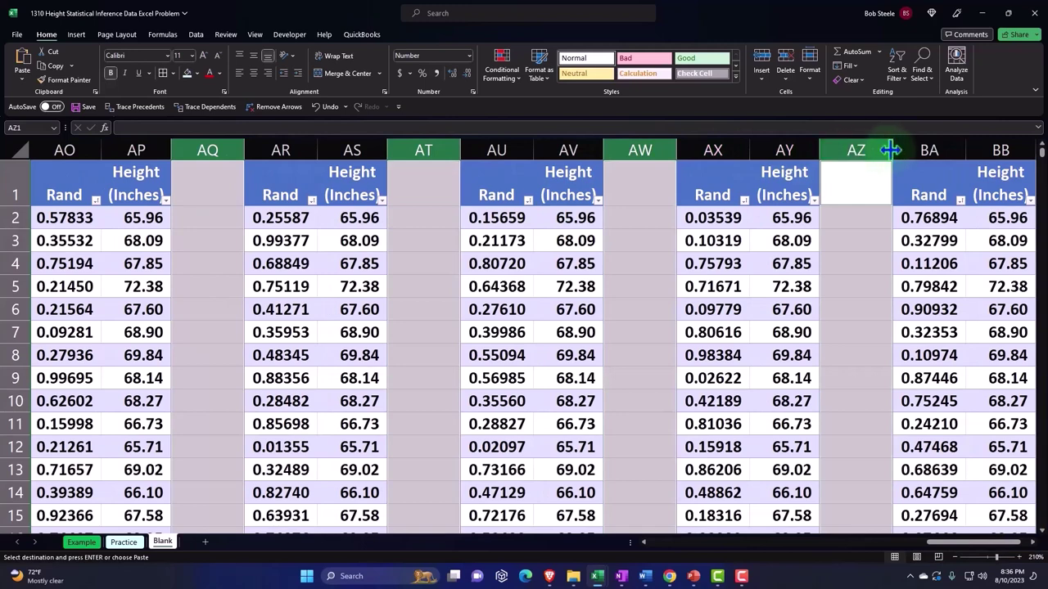
- Narrow all selected gap columns to slivers, then re-enter a RAND cell to refresh values
drag(891, 150, 828, 152)
click(824, 214)
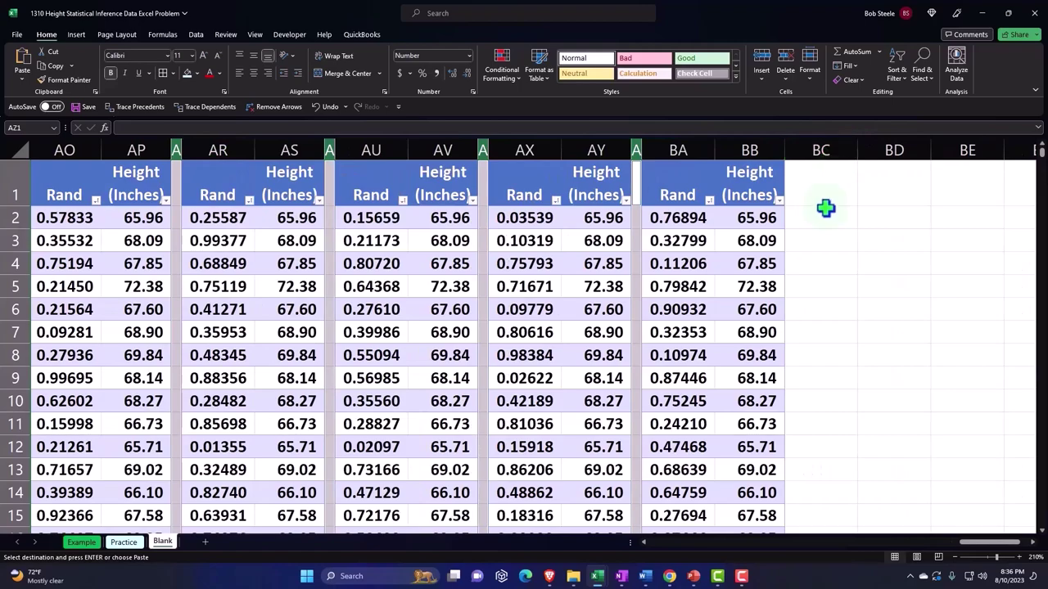
key(Left)
key(Left)
key(Left)
key(Left)
key(Left)
key(Left)
key(Left)
key(Left)
key(Left)
key(Left)
key(Left)
key(Left)
key(Left)
key(Left)
key(Left)
key(Left)
key(Left)
key(Left)
key(Left)
key(Left)
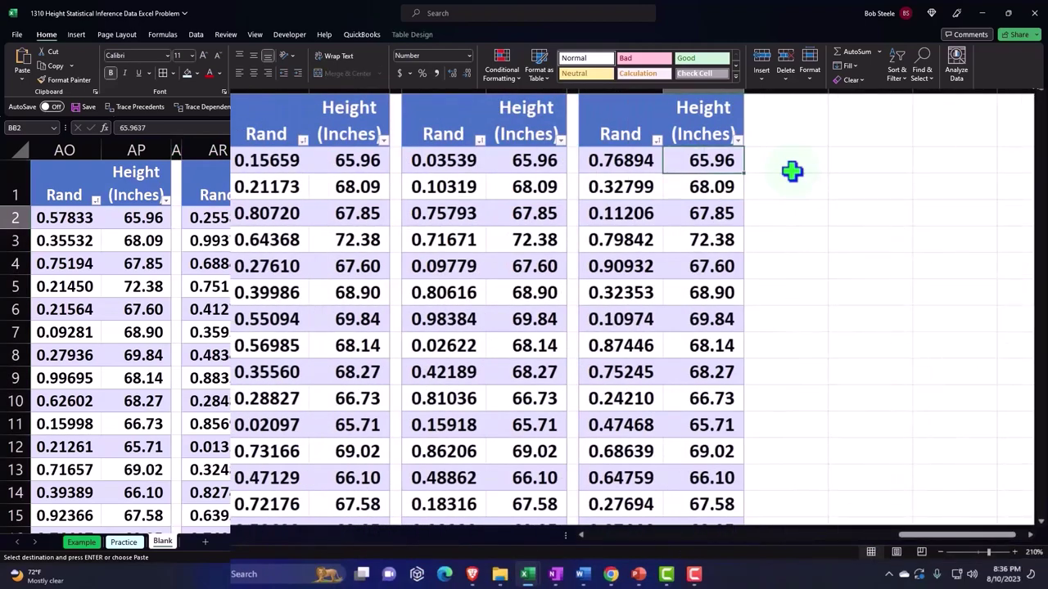
key(Left)
key(Left)
key(Left)
key(Left)
key(Left)
key(Left)
key(Left)
key(Left)
key(Left)
key(Left)
key(Left)
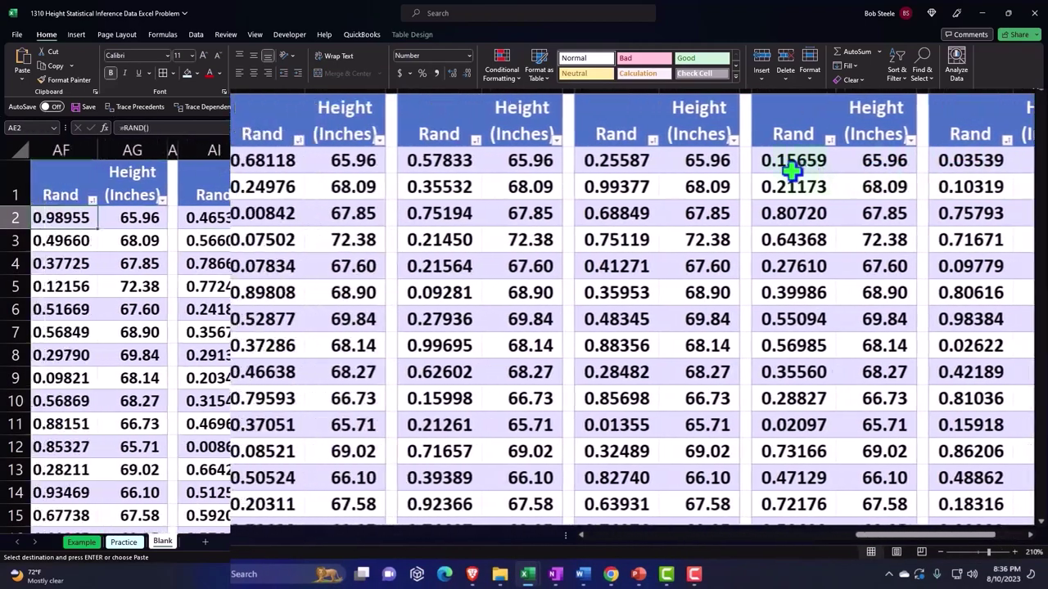
key(Left)
key(Left)
key(Left)
key(Left)
key(Left)
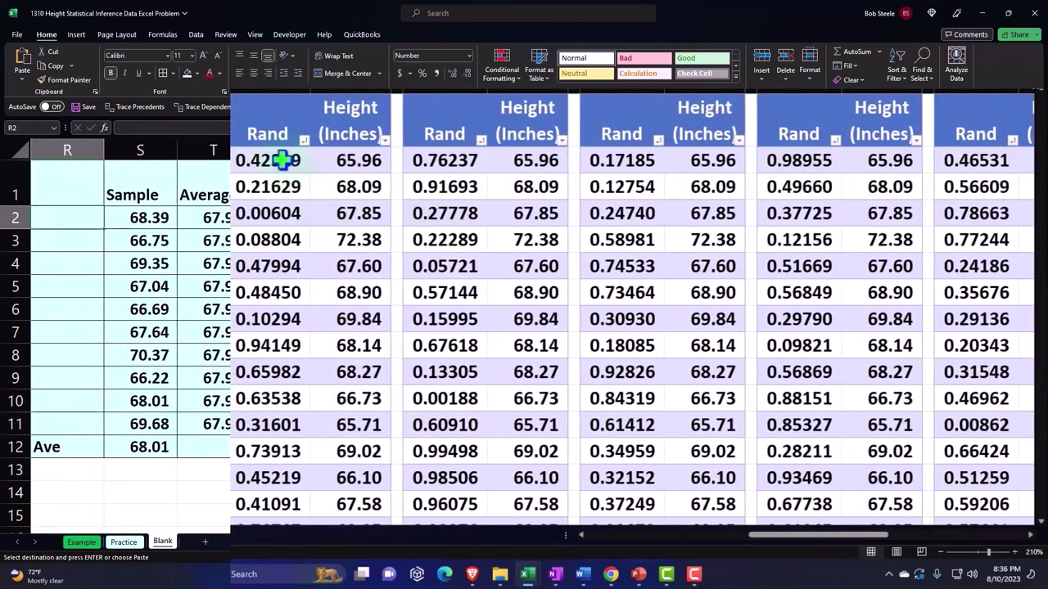
double_click(279, 188)
key(Return)
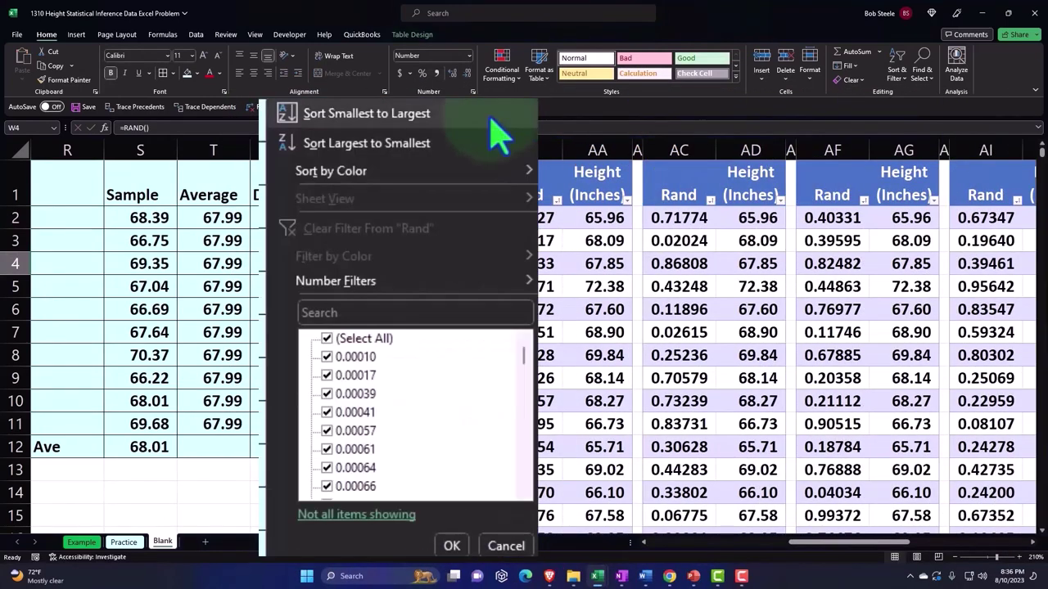
- Recalculate with F9 and sort the Z, AC and AF tables by Rand, smallest first
key(F9)
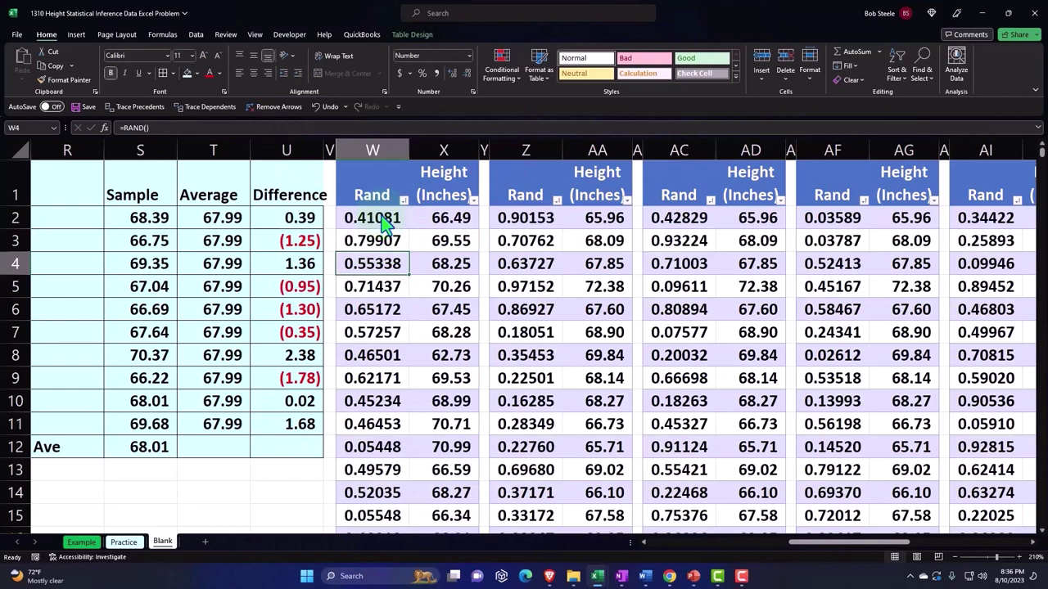
click(558, 200)
click(570, 217)
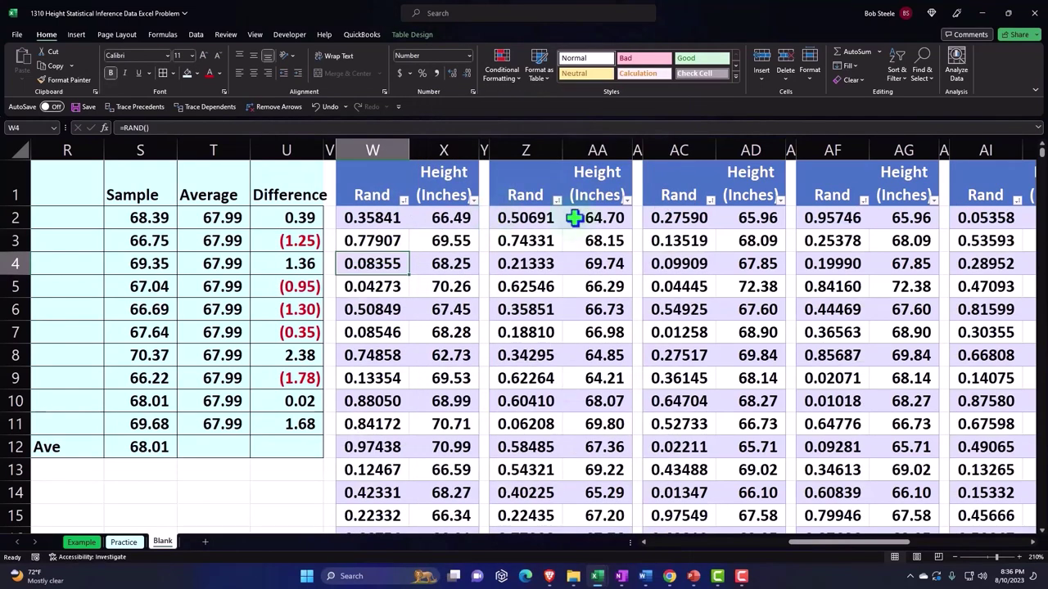
click(710, 201)
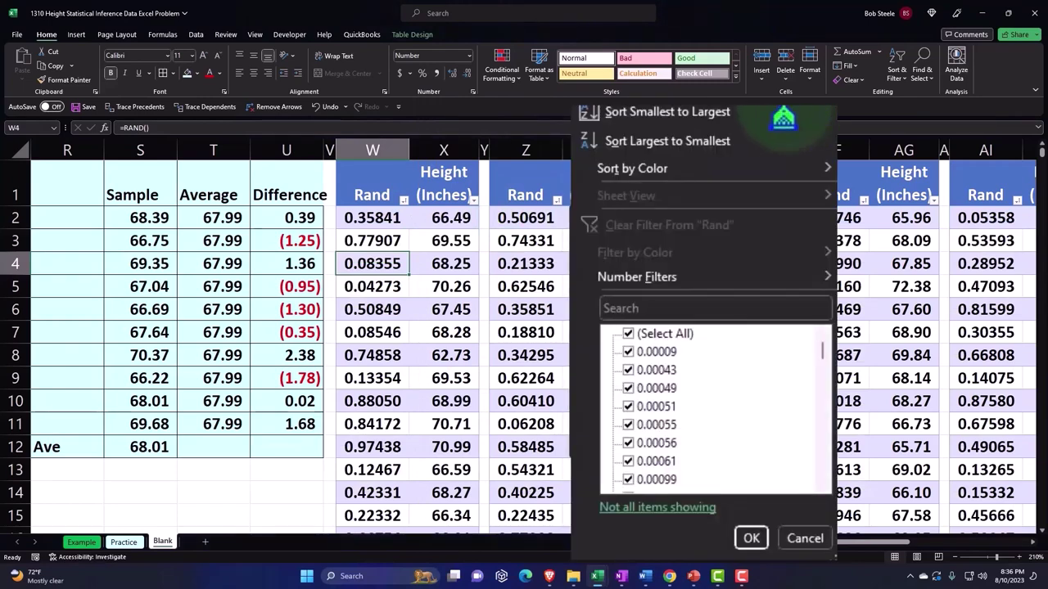
click(769, 116)
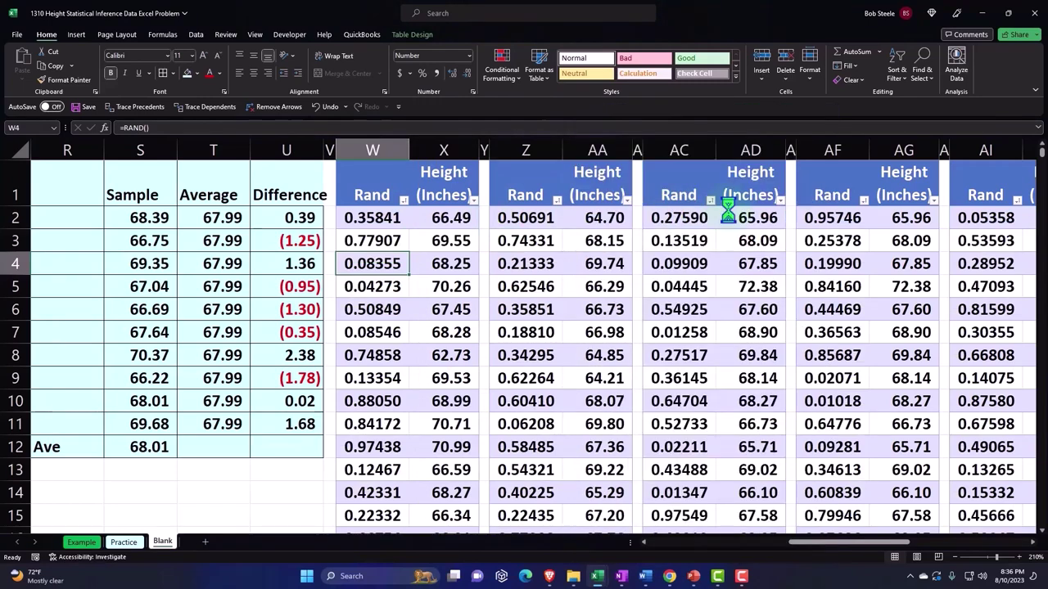
click(865, 200)
click(778, 214)
drag(868, 547, 962, 545)
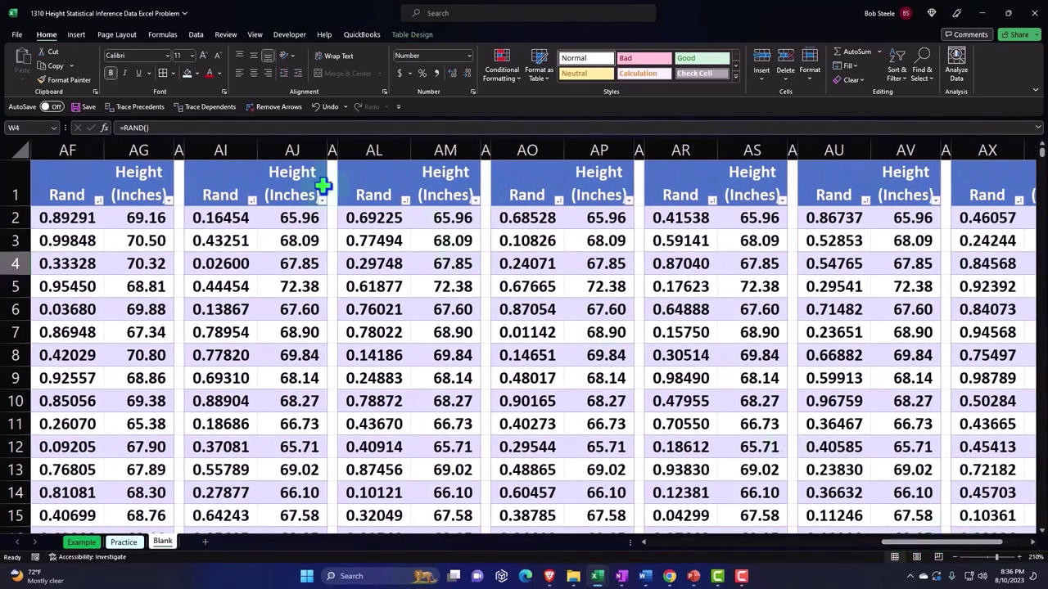
- Sort the AI, AL and AR tables by Rand, smallest first
click(253, 201)
click(405, 24)
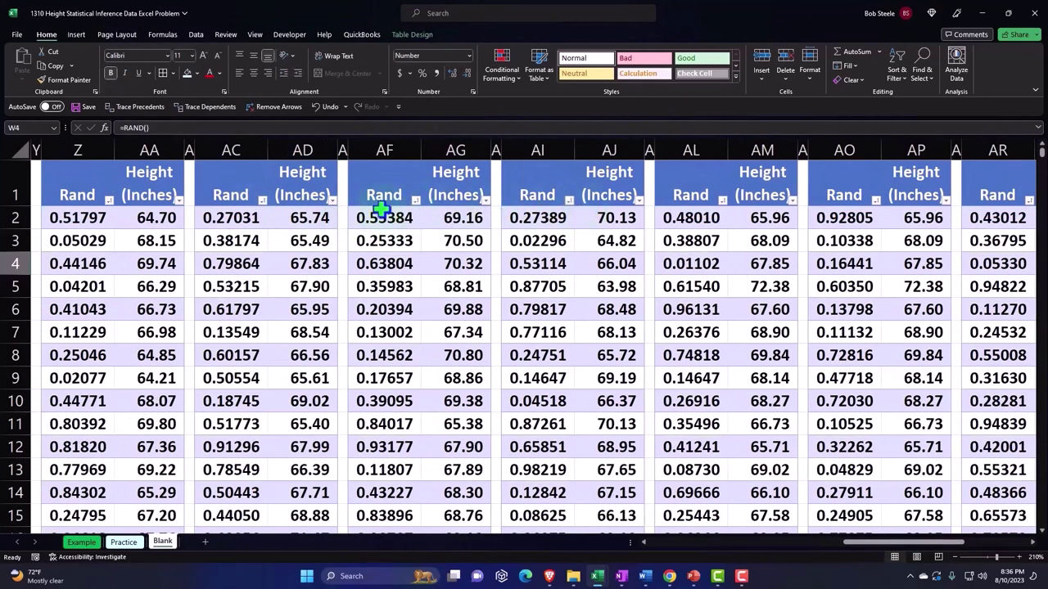
click(722, 201)
click(687, 213)
scroll(867, 232, right, 1)
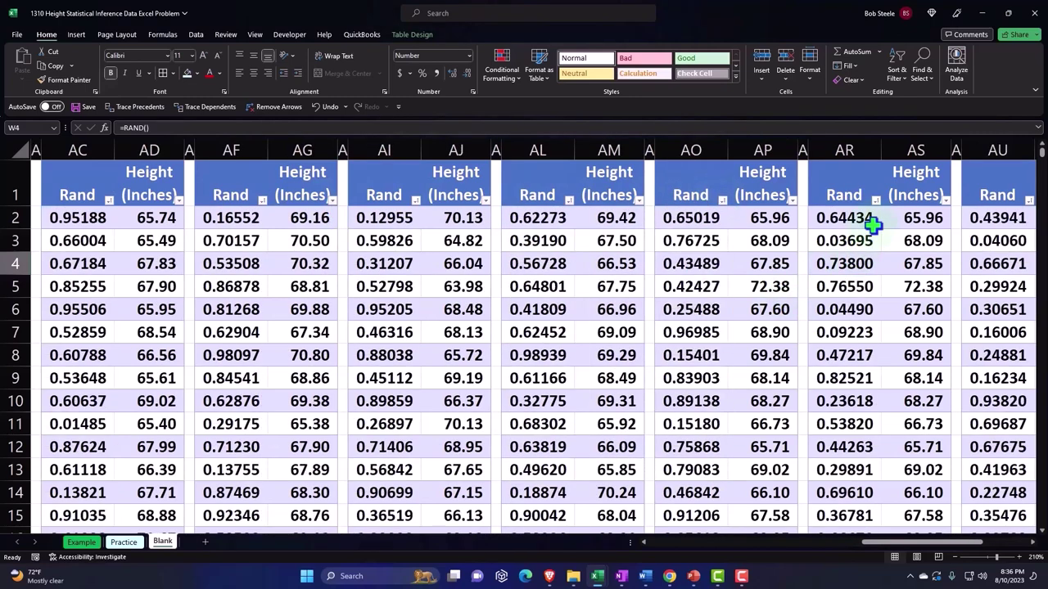
click(876, 209)
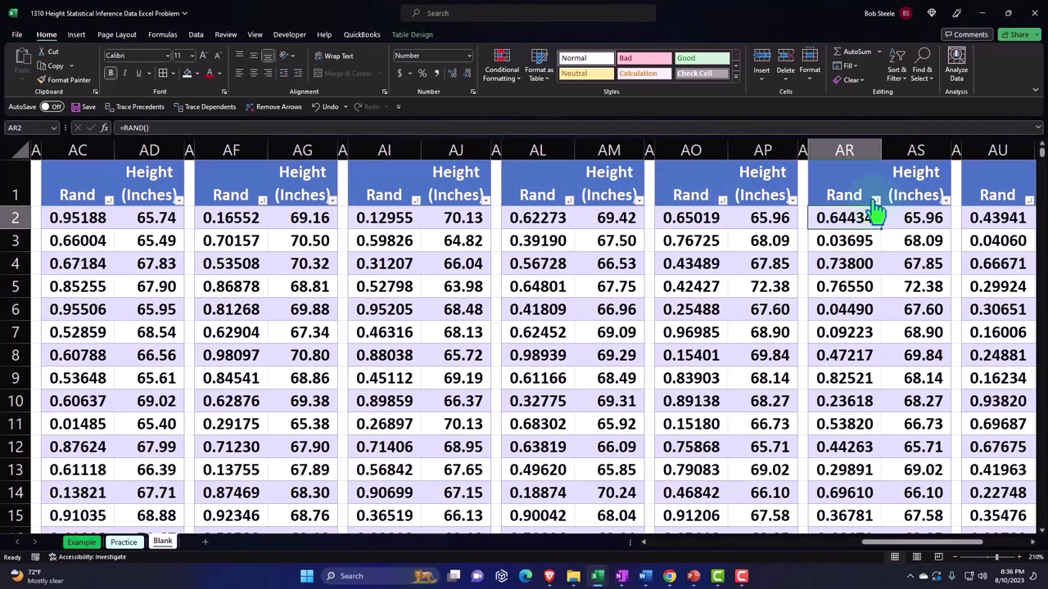
click(875, 200)
click(914, 99)
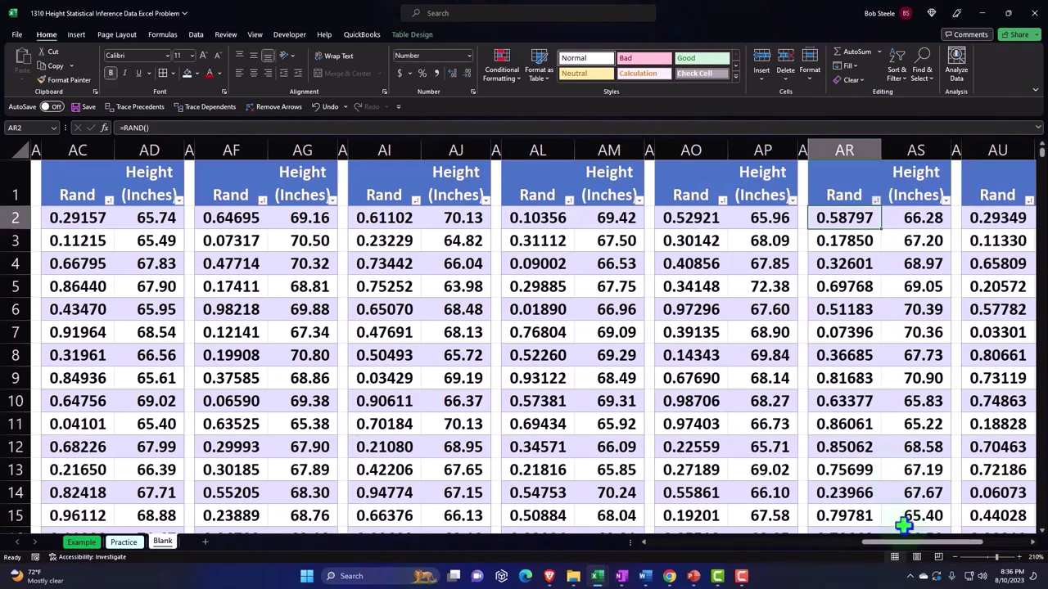
drag(950, 543, 994, 550)
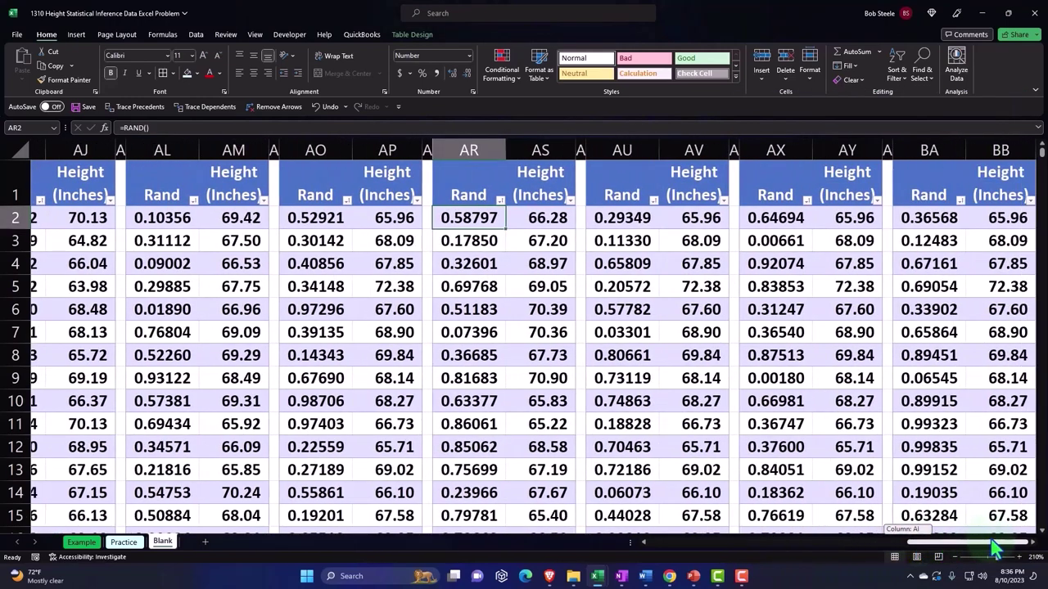
- Sort the AU, AX and BA tables by Rand ascending, then return to S5
click(654, 201)
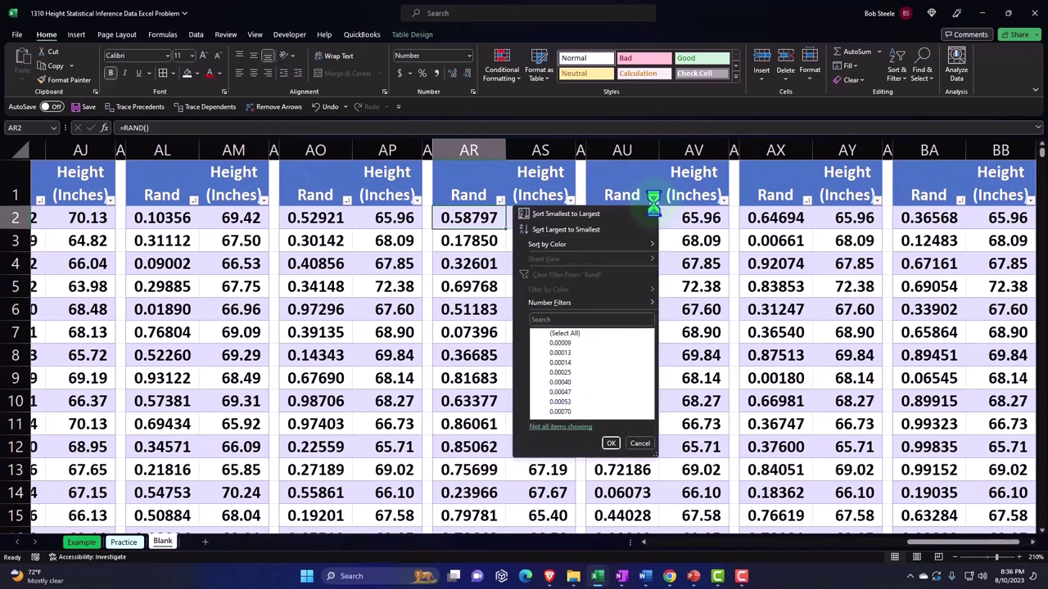
click(630, 206)
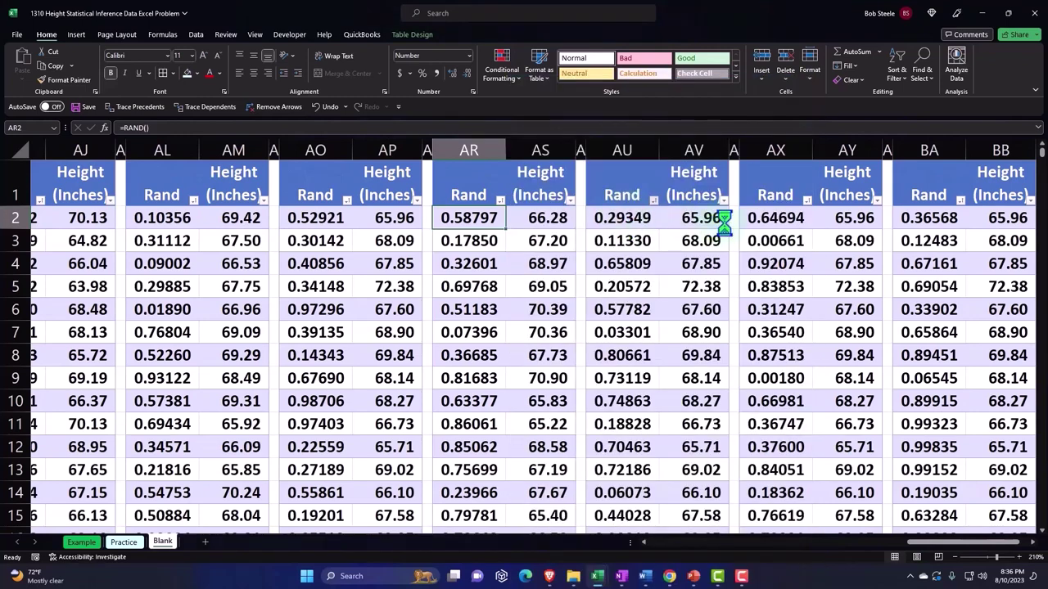
click(808, 201)
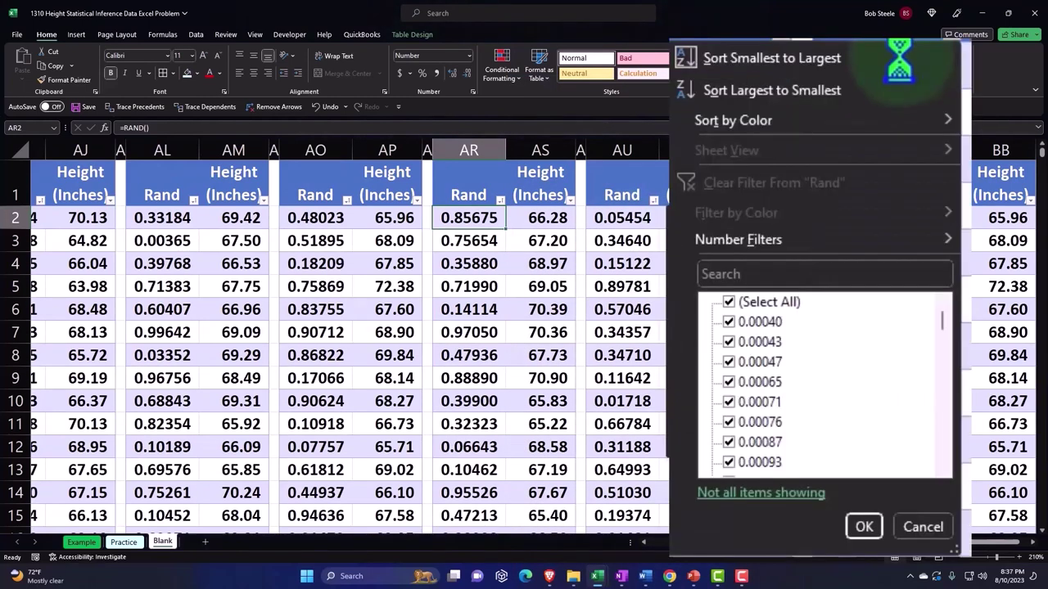
click(780, 215)
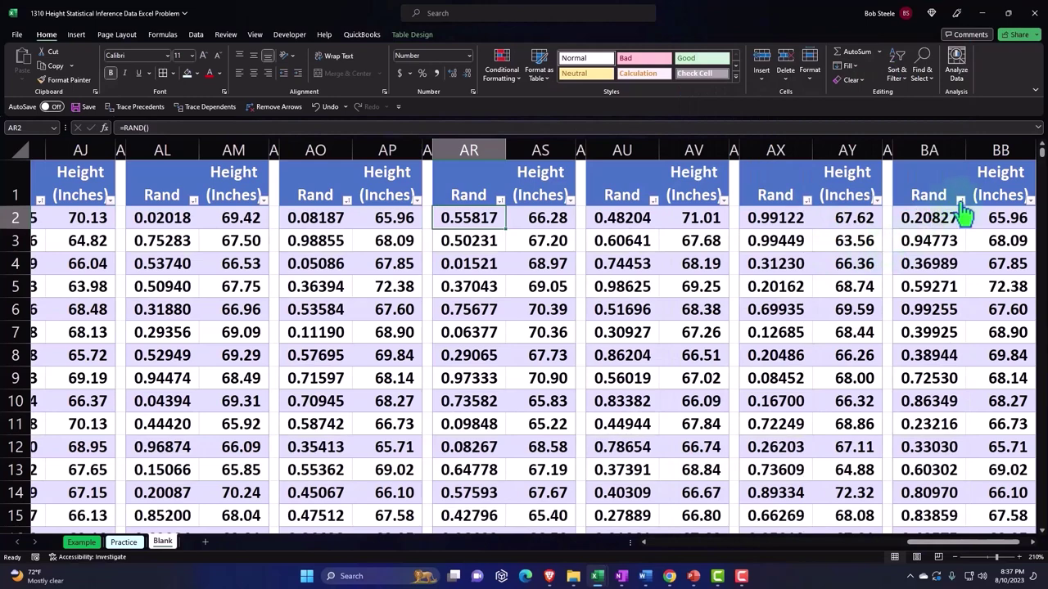
click(960, 200)
click(916, 211)
drag(968, 547, 978, 547)
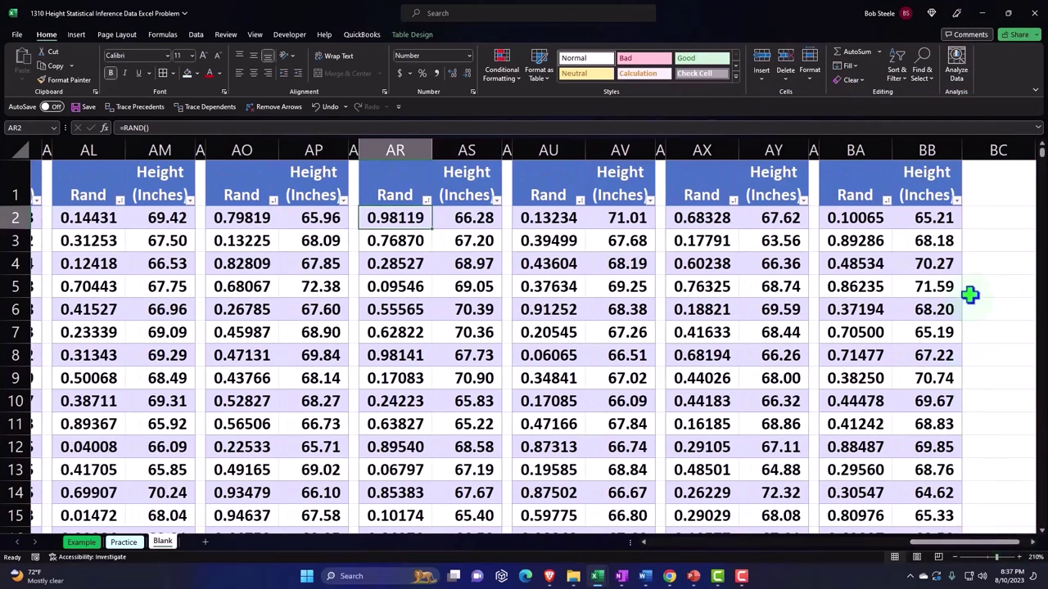
click(926, 150)
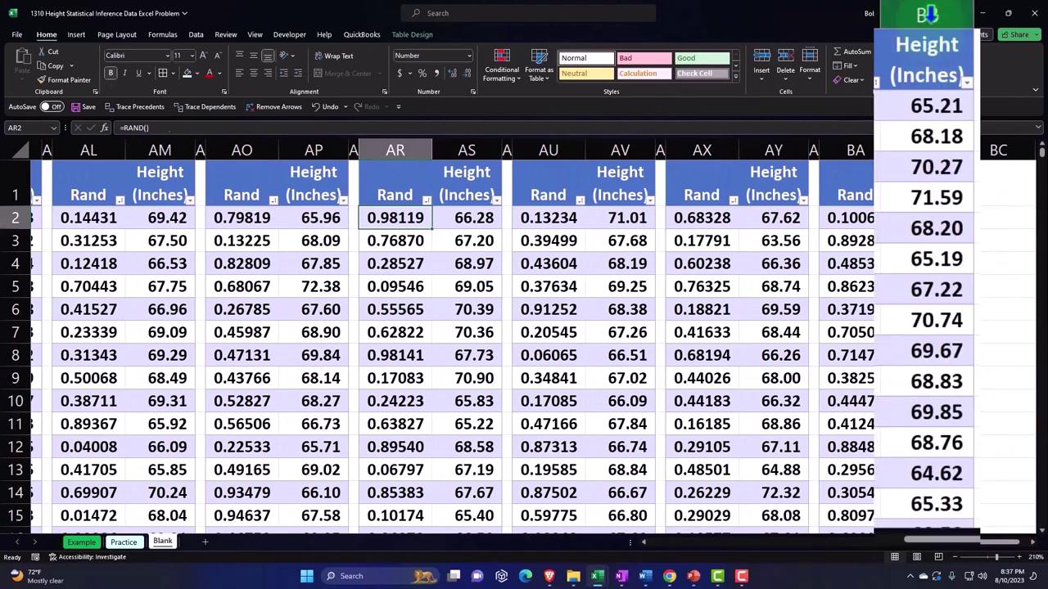
click(990, 283)
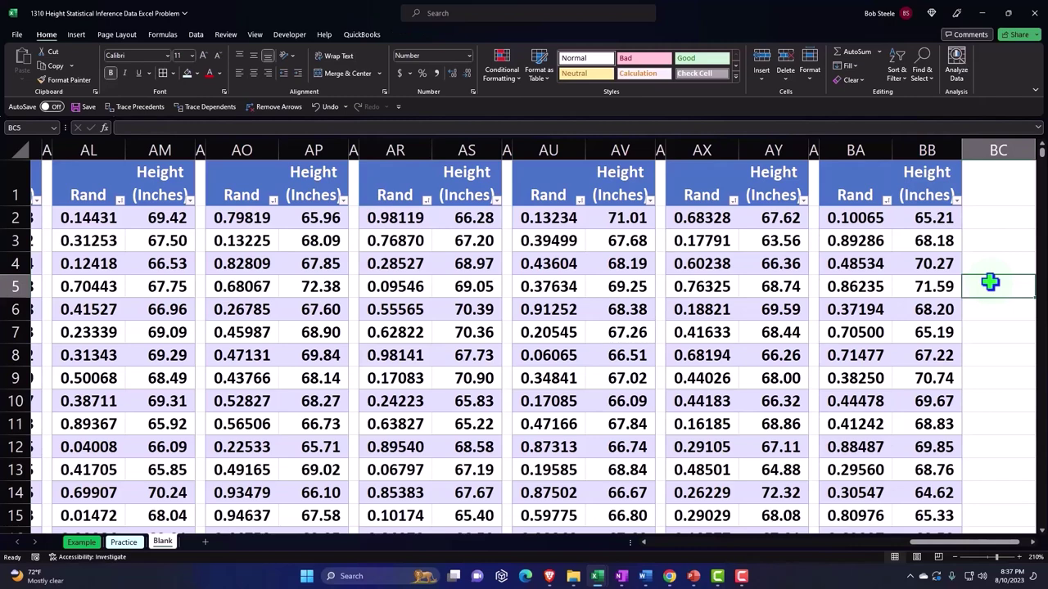
key(Left)
key(Left)
key(Left)
key(Left)
key(Left)
key(Left)
key(Left)
key(Left)
key(Left)
key(Left)
key(Left)
key(Left)
key(Left)
key(Left)
key(Left)
key(Left)
key(Left)
key(Left)
key(Left)
key(Left)
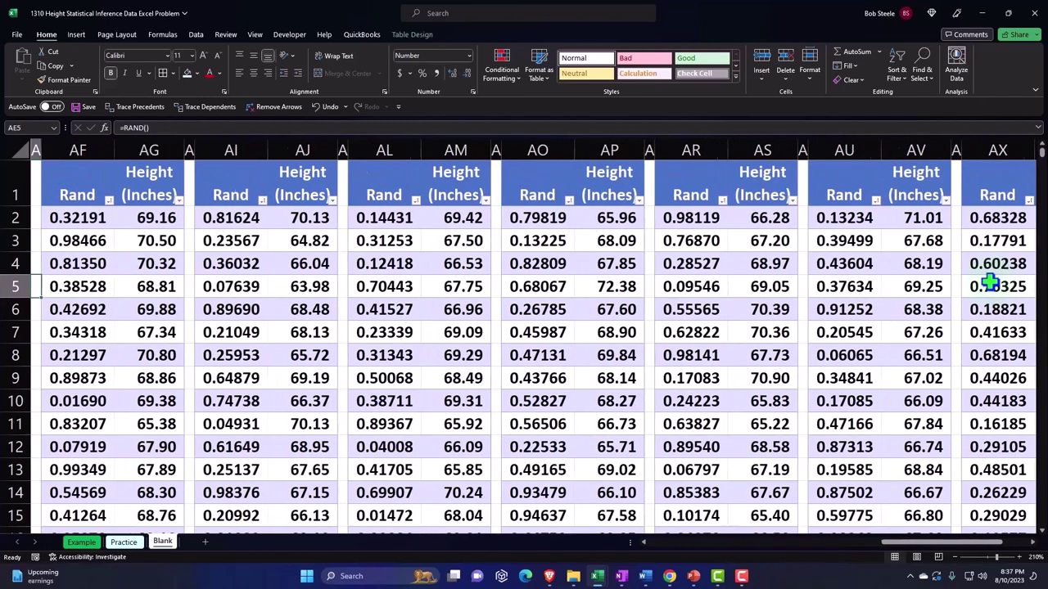
- Select Height column X and add columns AA, AD, AG, AJ and AM to the selection
scroll(991, 283, left, 2)
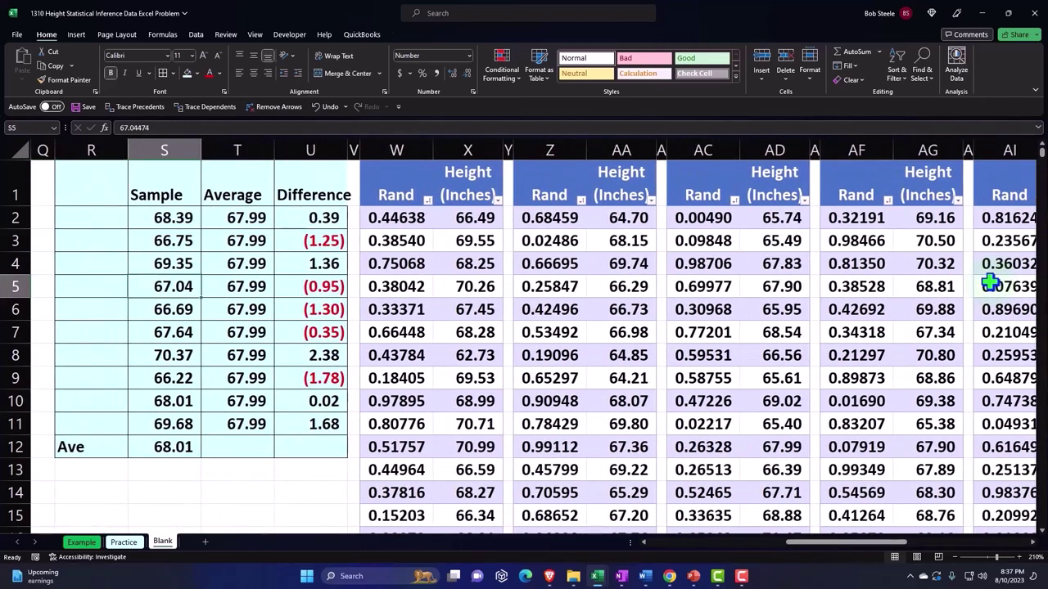
drag(819, 555, 854, 554)
click(206, 149)
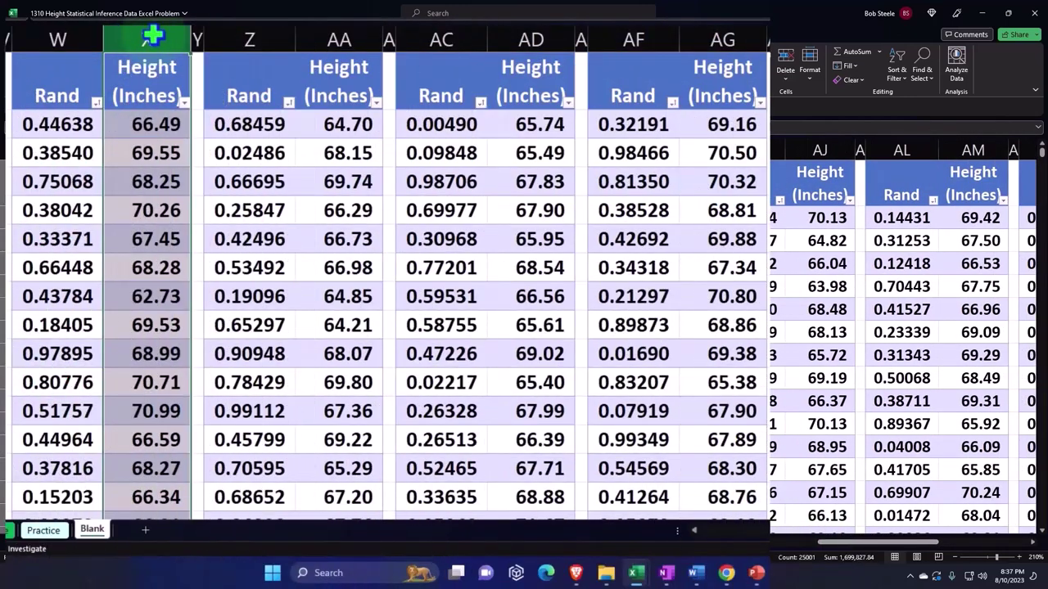
ctrl+click(308, 35)
ctrl+click(515, 33)
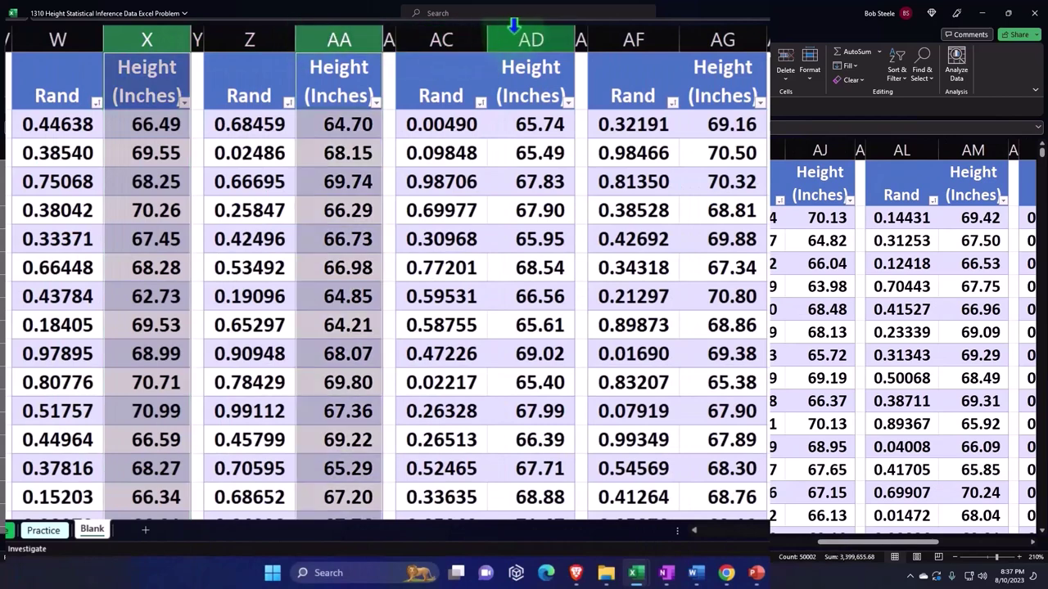
ctrl+click(709, 31)
ctrl+click(819, 148)
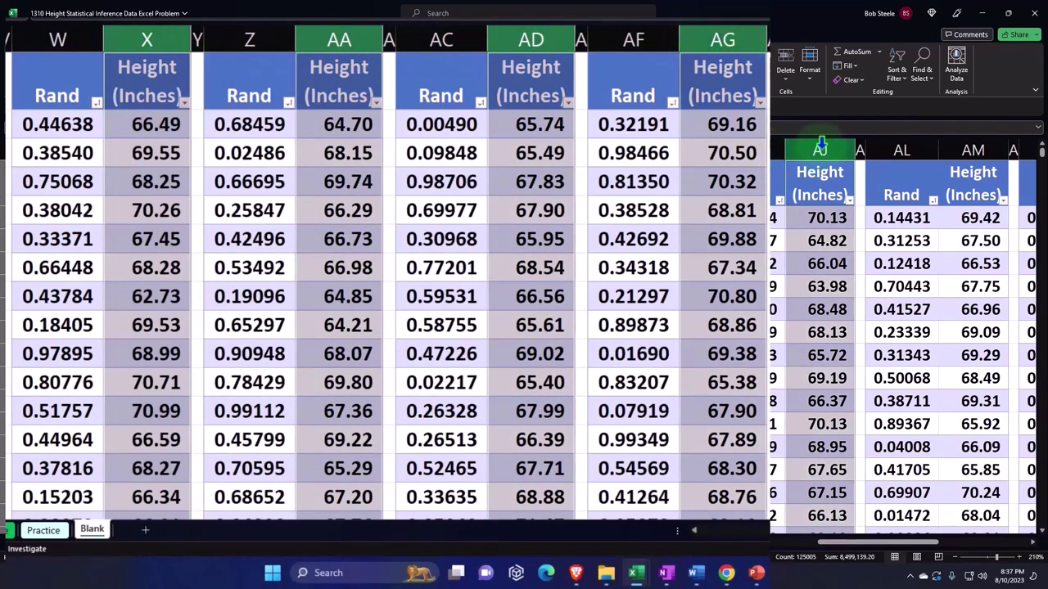
ctrl+click(959, 151)
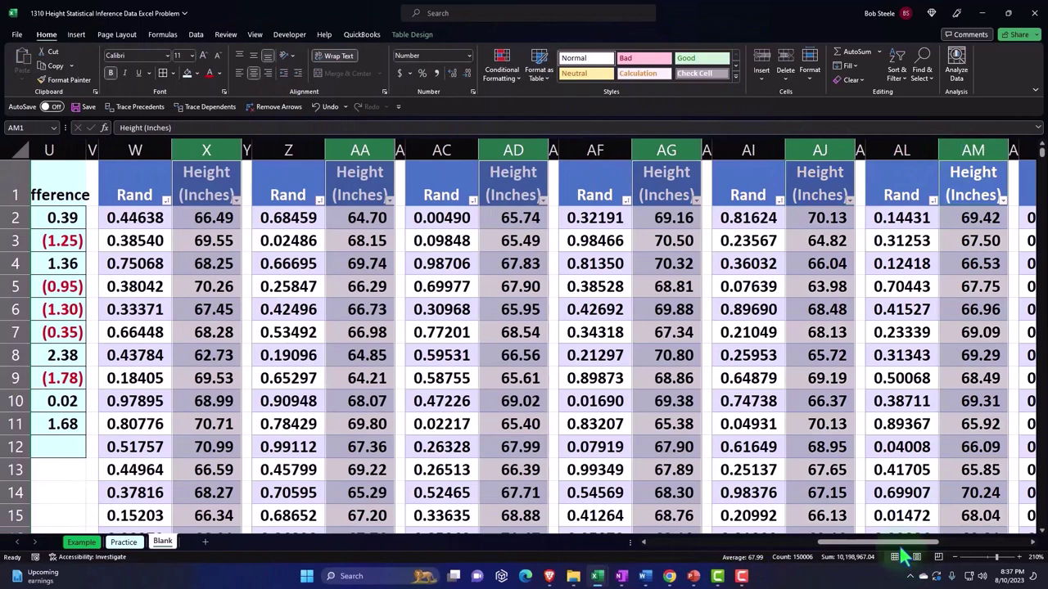
- Add Height columns AP, AS, AV, AY and BB to the multi-column selection
drag(913, 542, 1003, 547)
ctrl+click(391, 149)
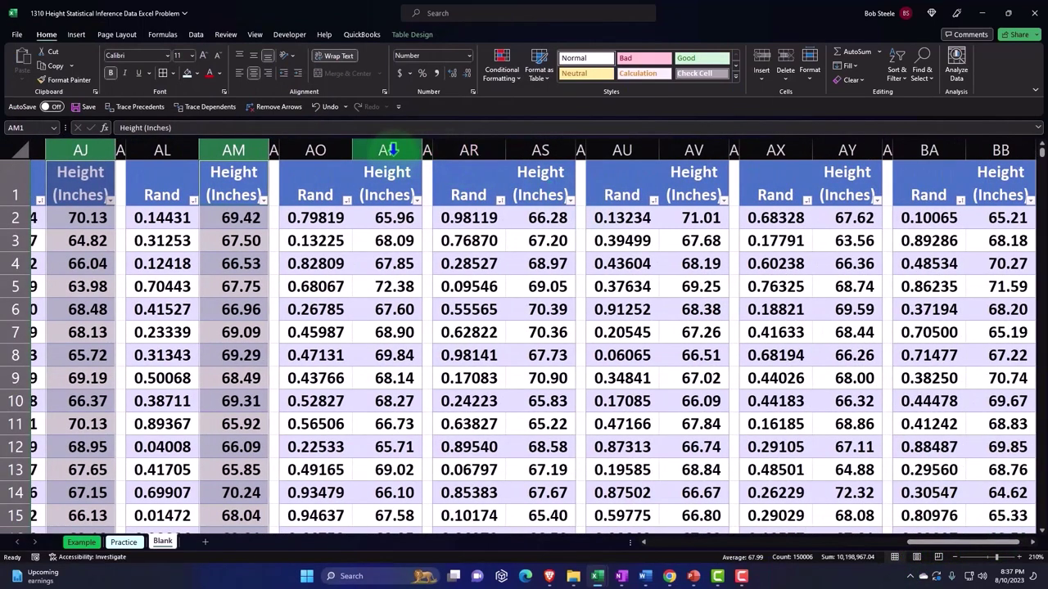
ctrl+click(539, 149)
ctrl+click(679, 149)
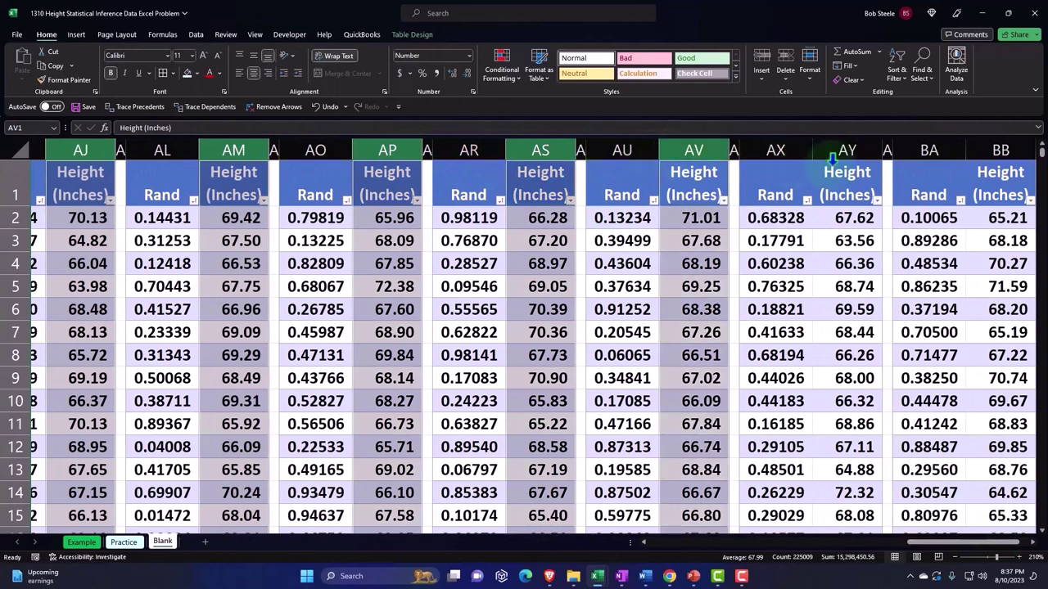
ctrl+click(831, 156)
scroll(940, 547, right, 1)
ctrl+click(946, 149)
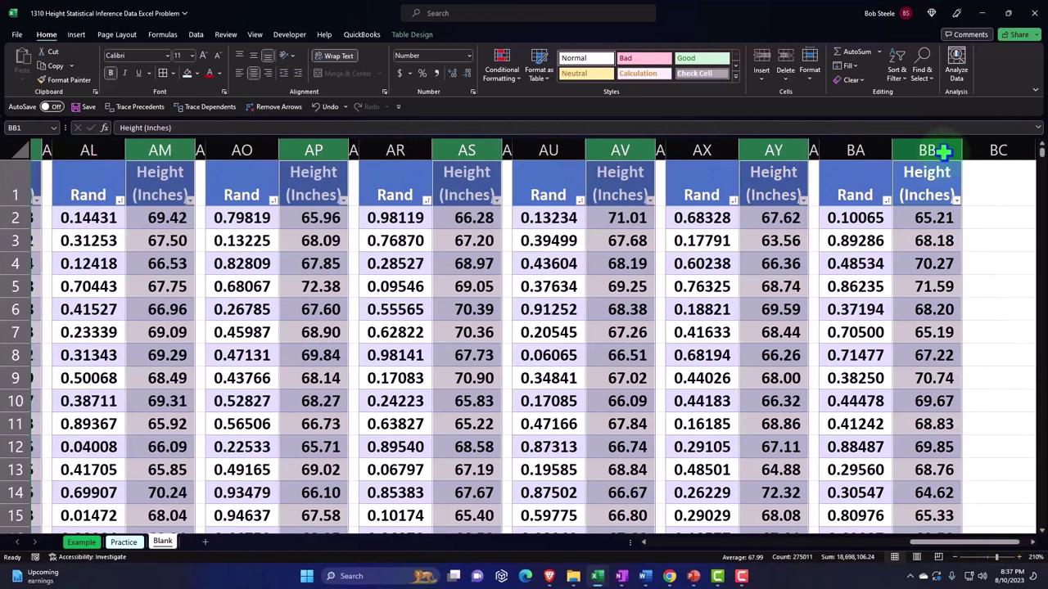
- Copy the eleven selected Height columns and paste them as values starting at cell BE1
right_click(926, 262)
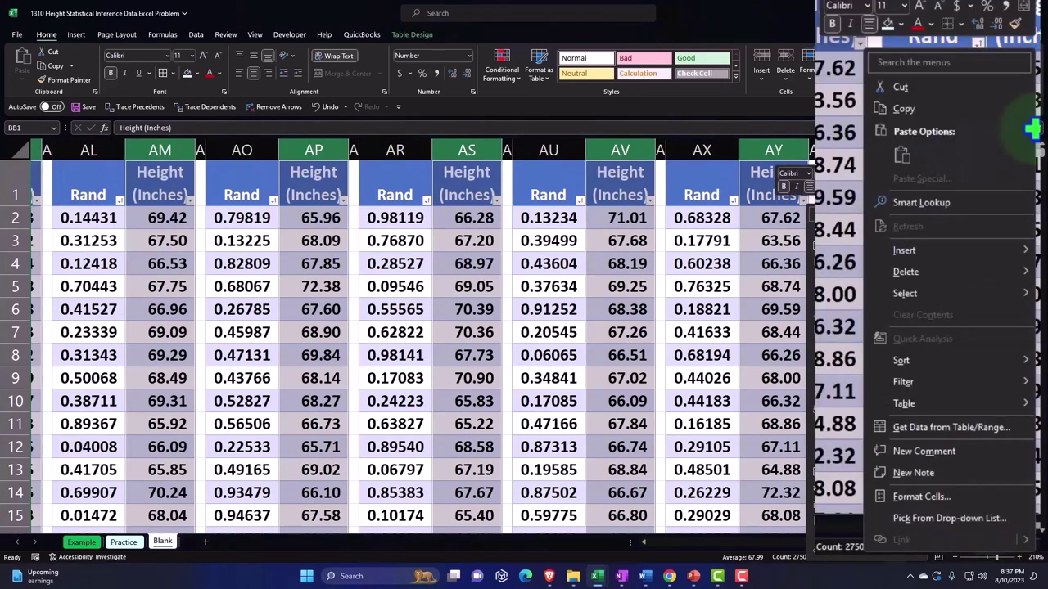
click(971, 109)
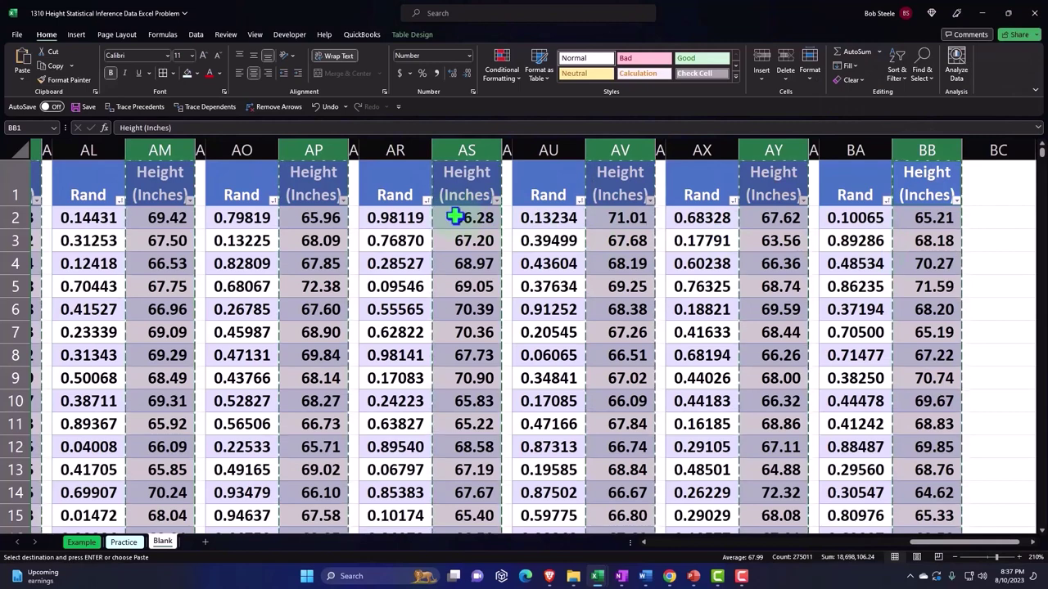
click(996, 195)
key(Right)
key(Right)
key(Right)
key(Right)
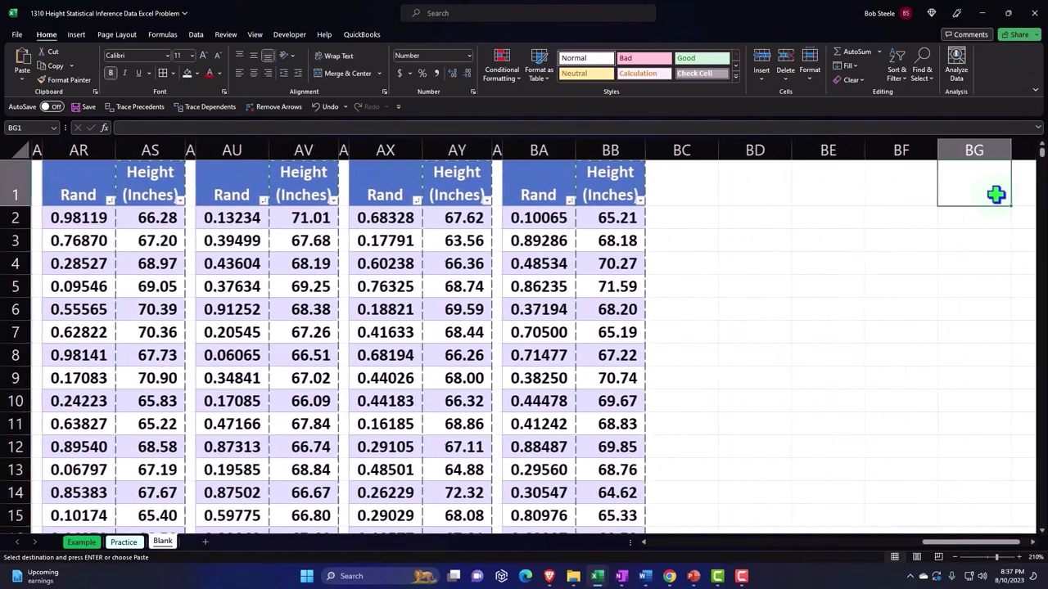
click(835, 187)
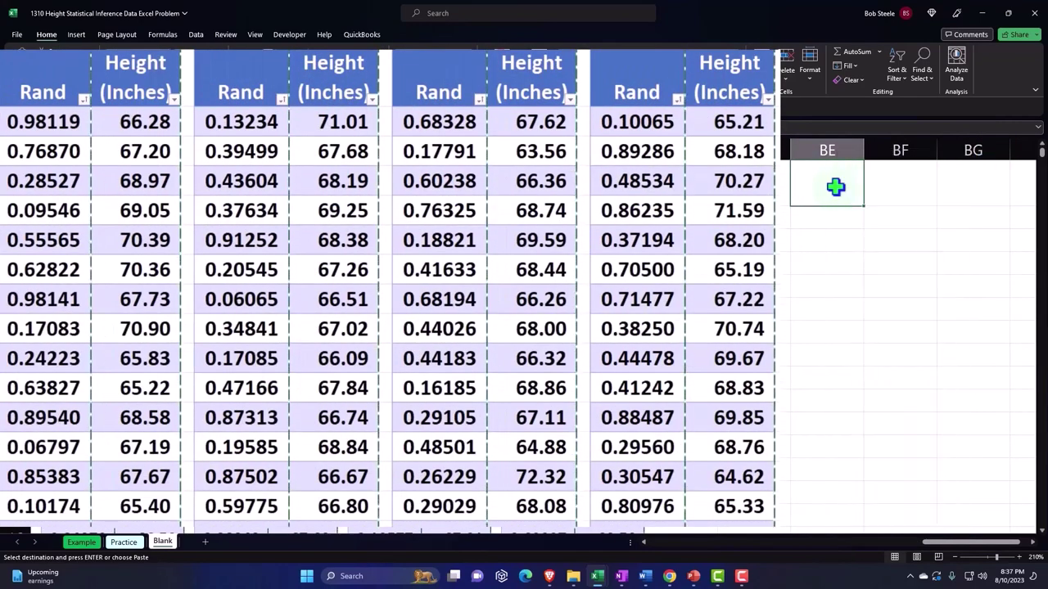
right_click(836, 186)
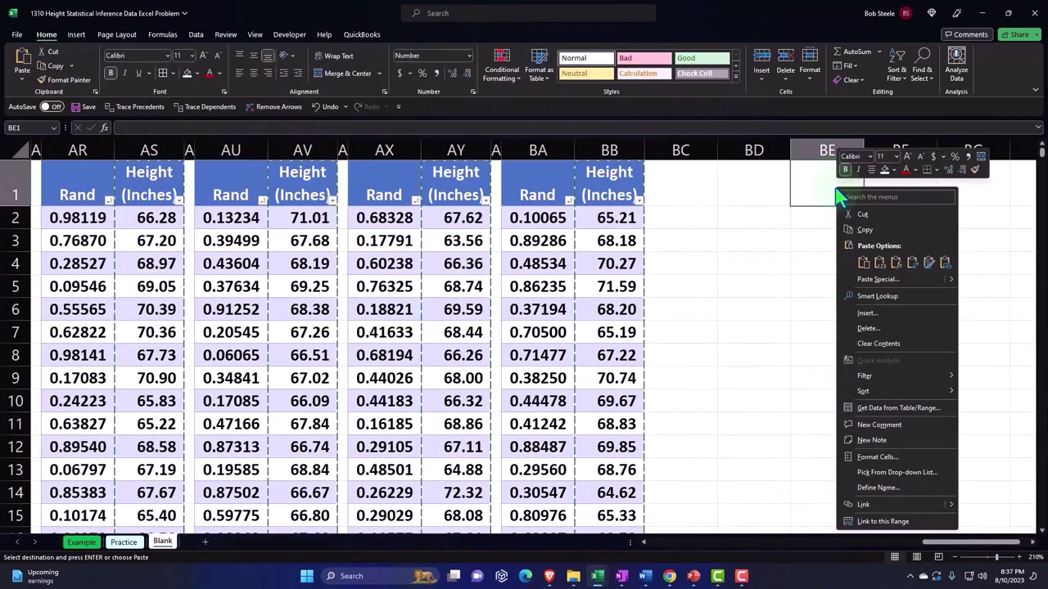
click(881, 263)
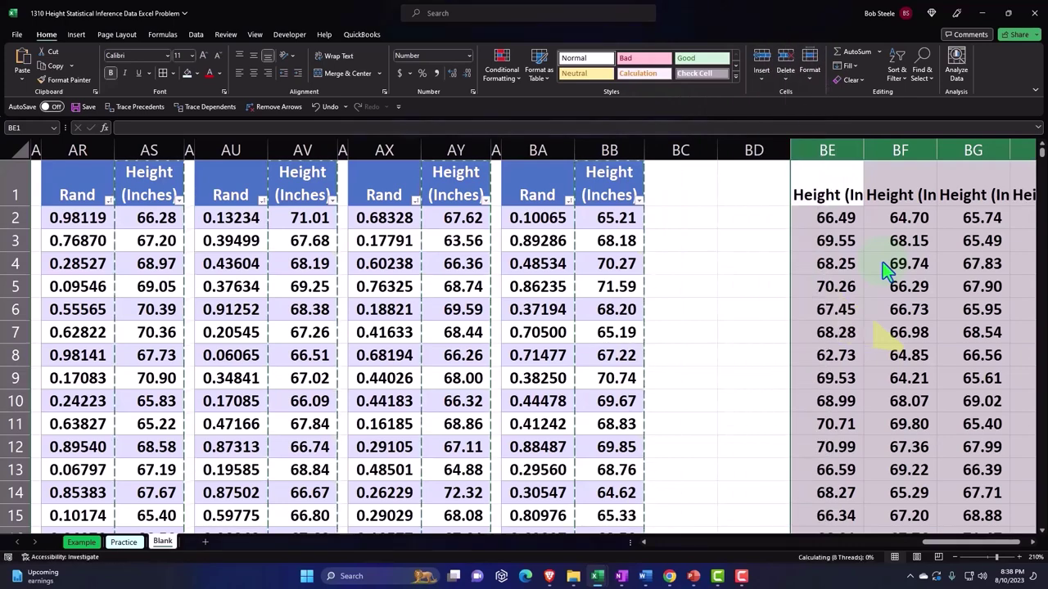
- Enter headers Samp 1 and Samp 2 in BE1:BF1 and fill the series right to Samp 11 in BO1
click(747, 295)
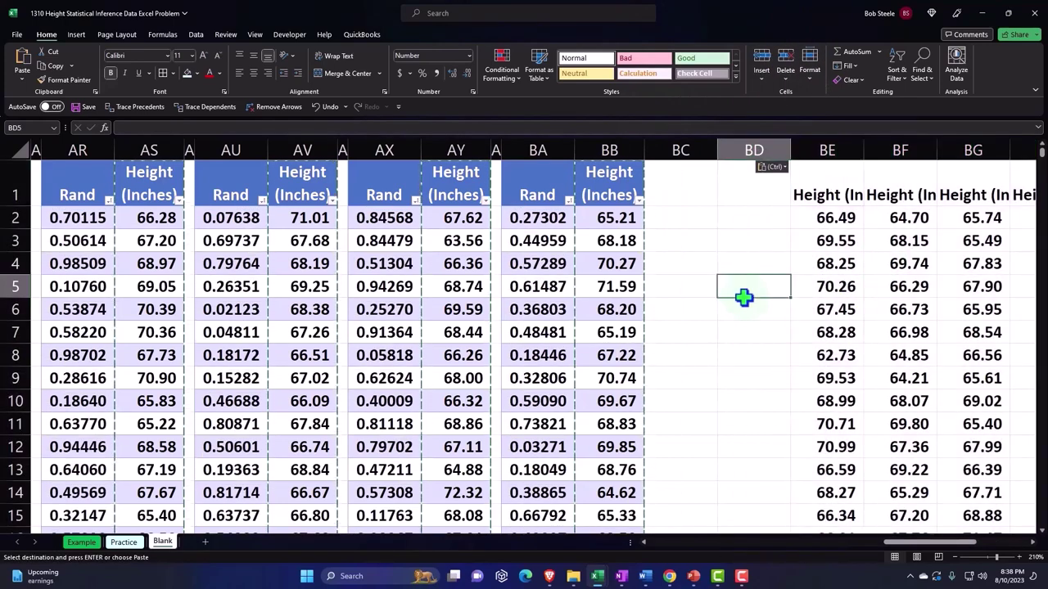
key(Right)
key(Right)
key(Right)
key(Right)
key(Right)
key(Right)
key(Right)
key(Right)
key(Left)
key(Left)
key(Left)
key(Left)
key(Left)
key(Left)
key(Left)
key(Up)
key(Up)
key(Up)
key(Up)
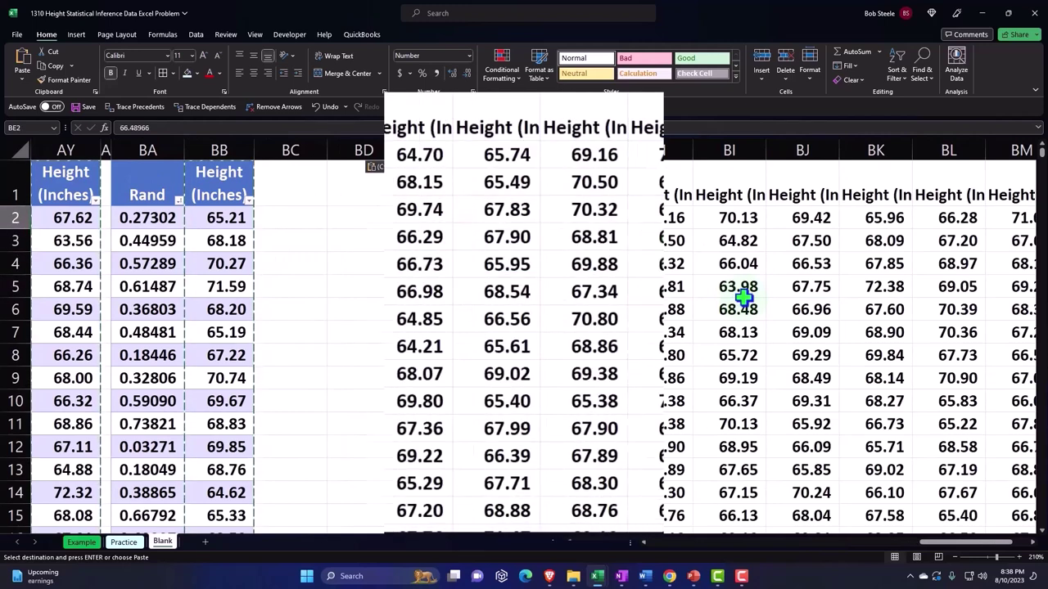
text(Dfamp)
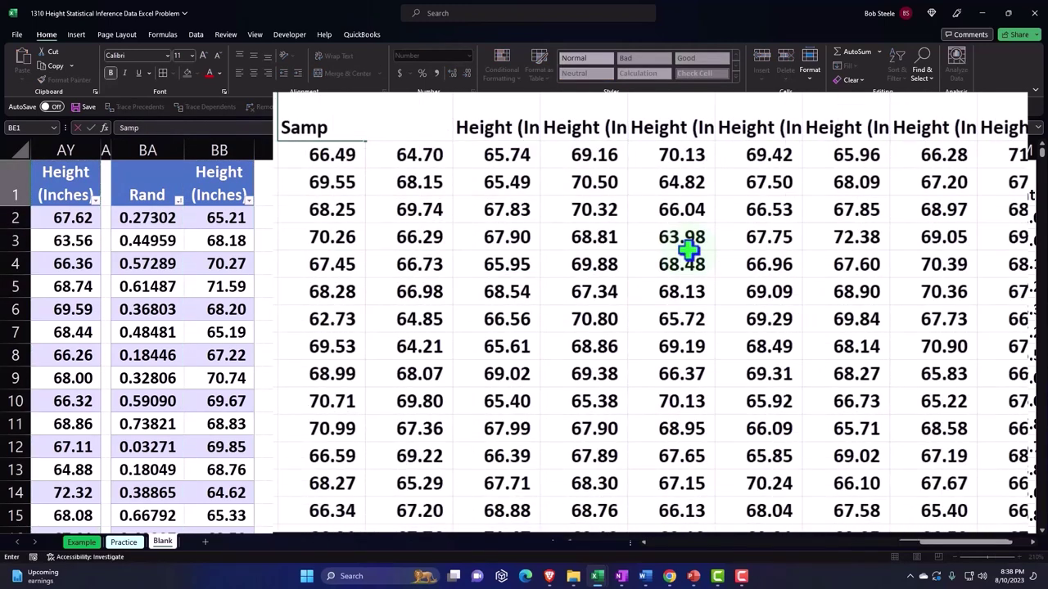
key(Right)
text(Samp)
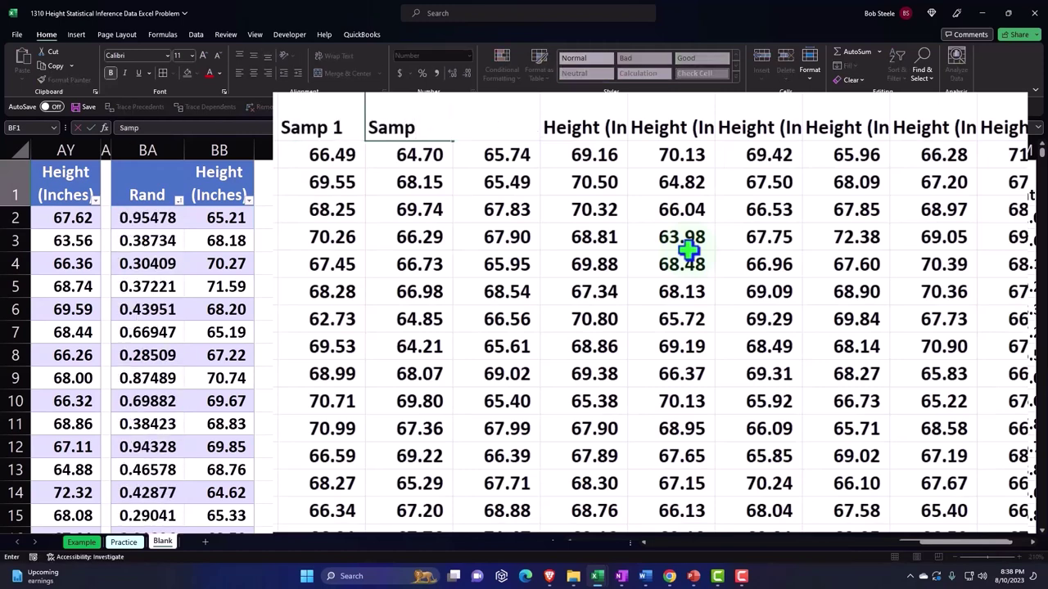
text( 2)
key(Return)
drag(336, 123, 374, 122)
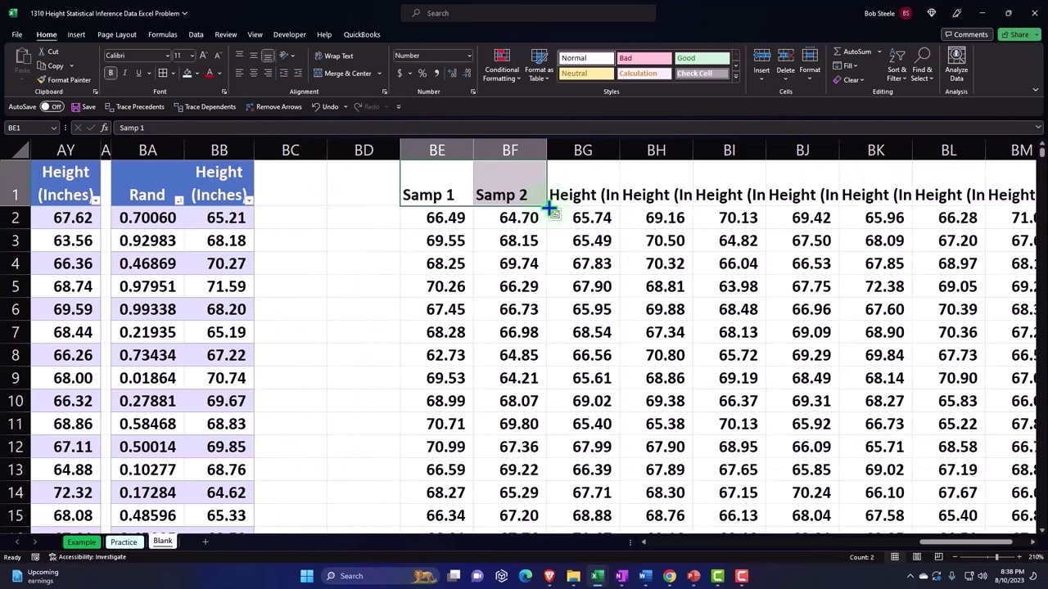
drag(550, 210, 942, 205)
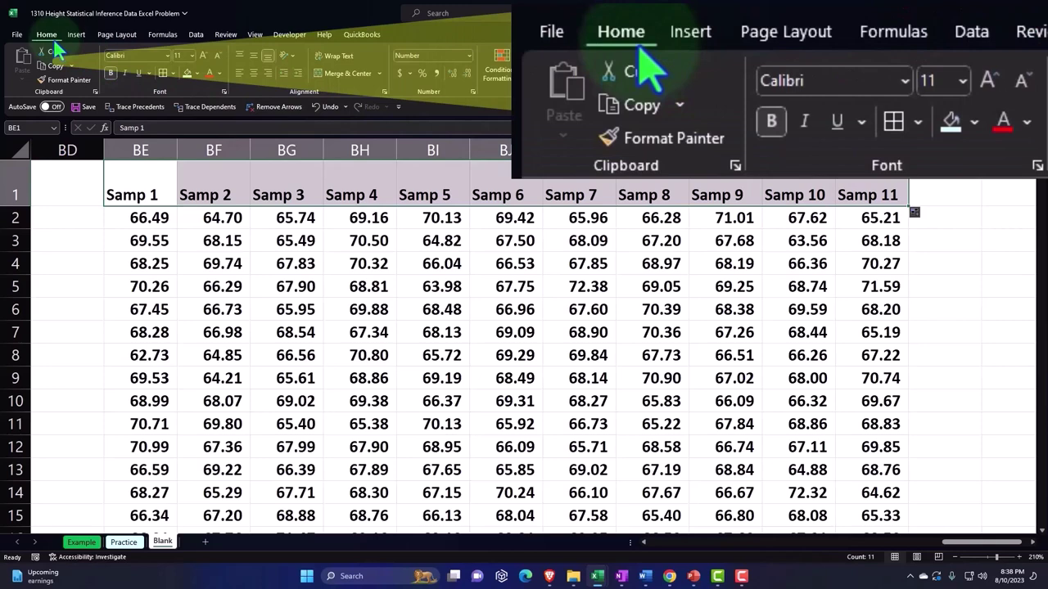
- Give the BE1:BO1 headers a black fill, white font and centred alignment
click(197, 73)
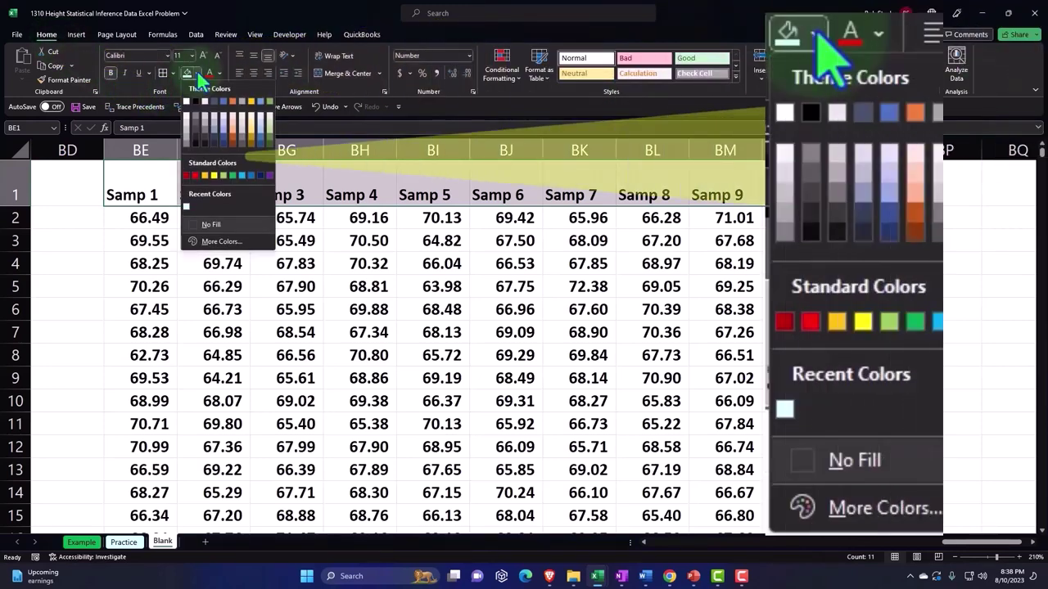
click(194, 100)
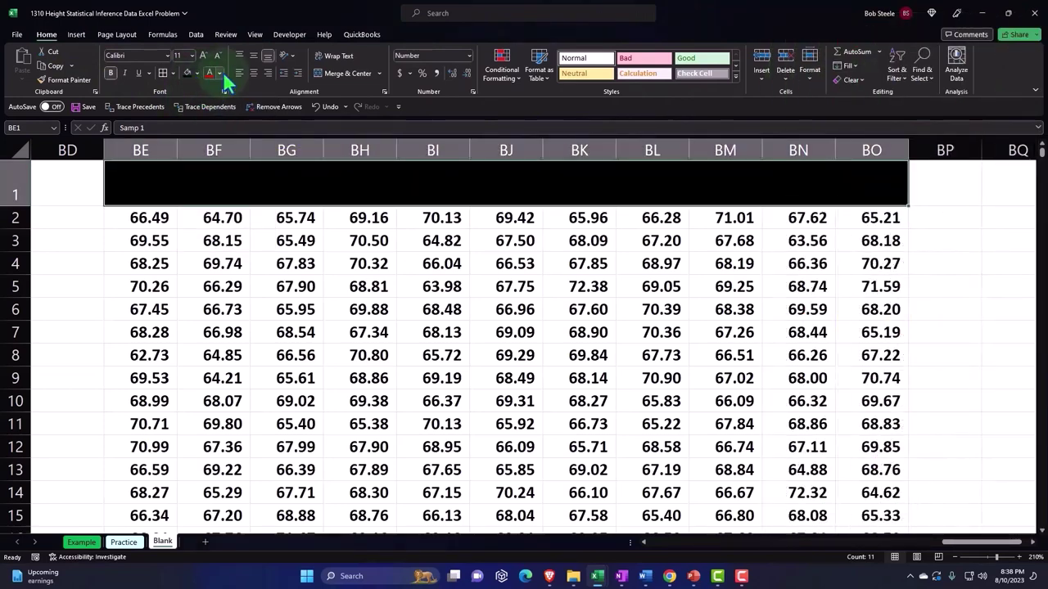
click(219, 72)
click(208, 118)
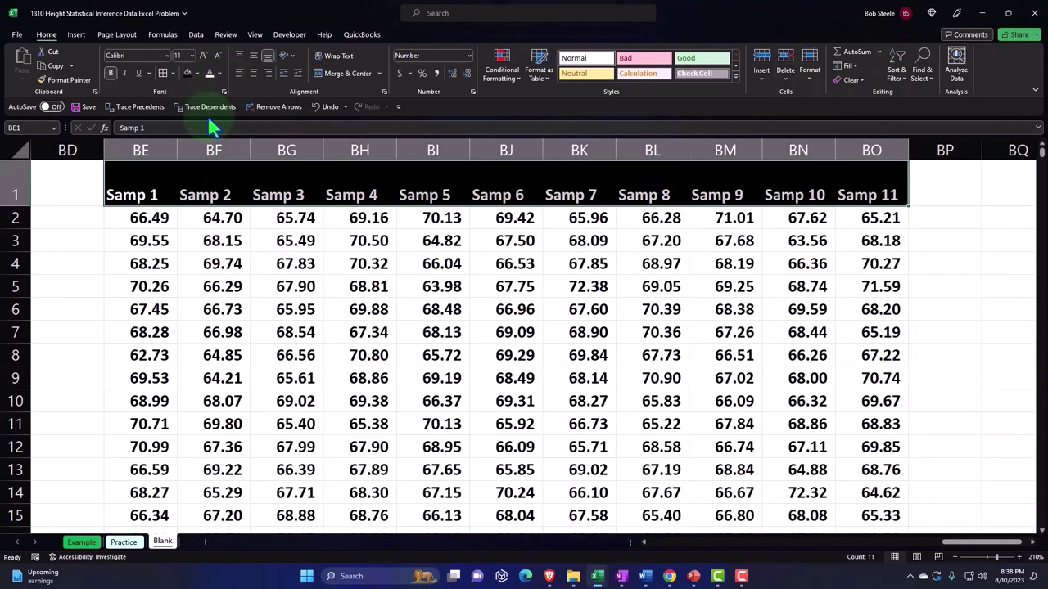
click(253, 74)
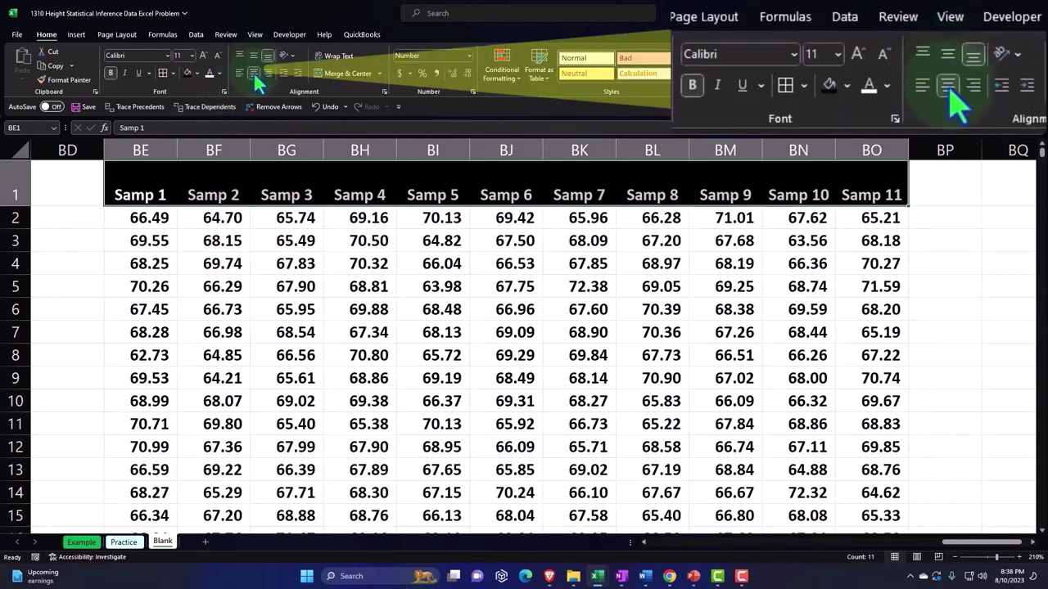
click(252, 279)
- Enter 'Count' in BD1 with black fill, white text and centred alignment
drag(150, 219, 431, 331)
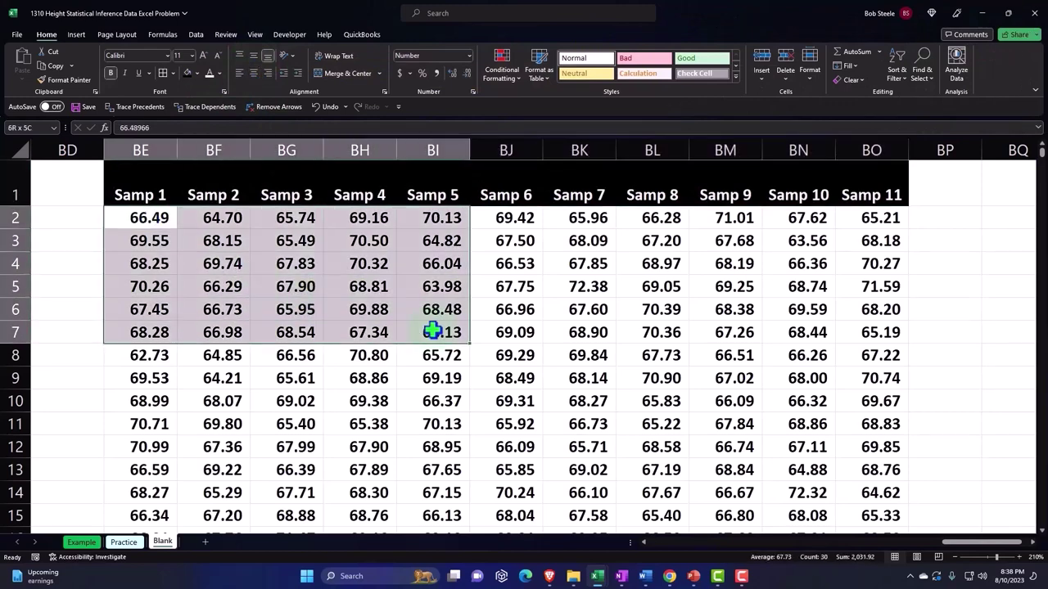
click(263, 355)
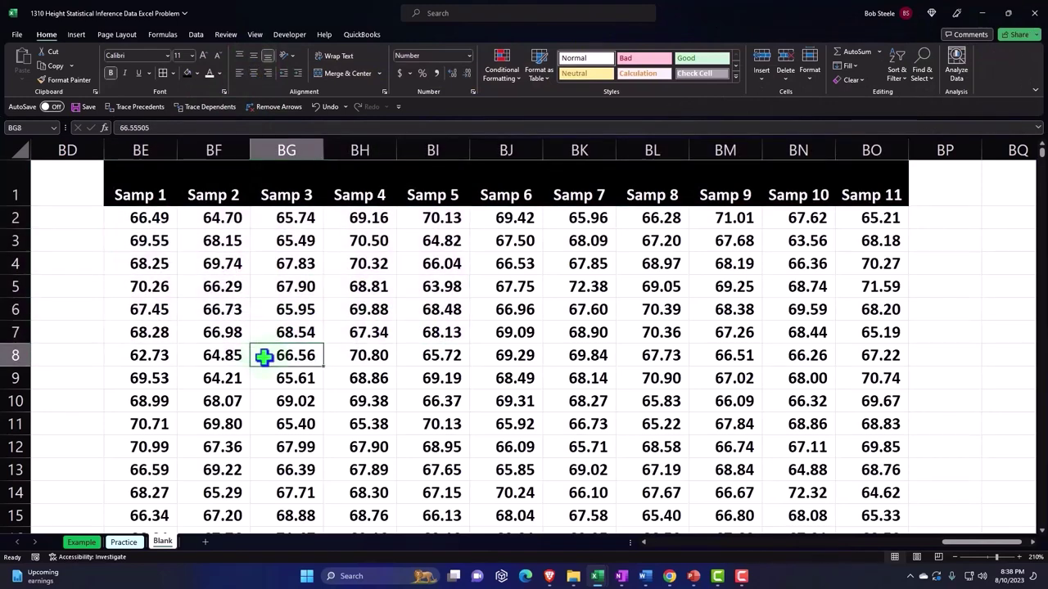
key(ctrl+Left)
key(ctrl+Left)
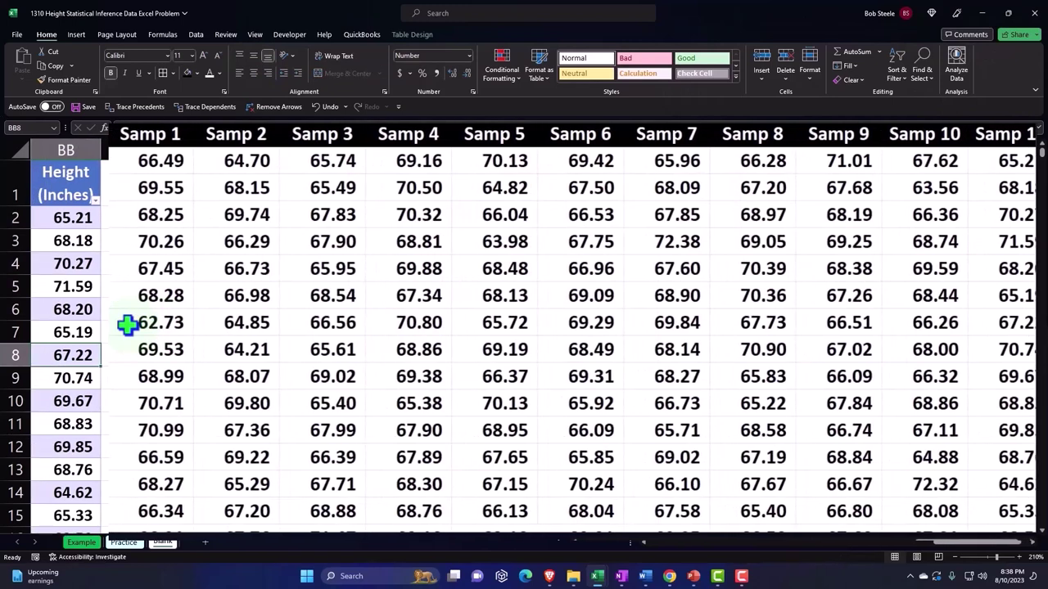
key(ctrl+Up)
key(Right)
key(Right)
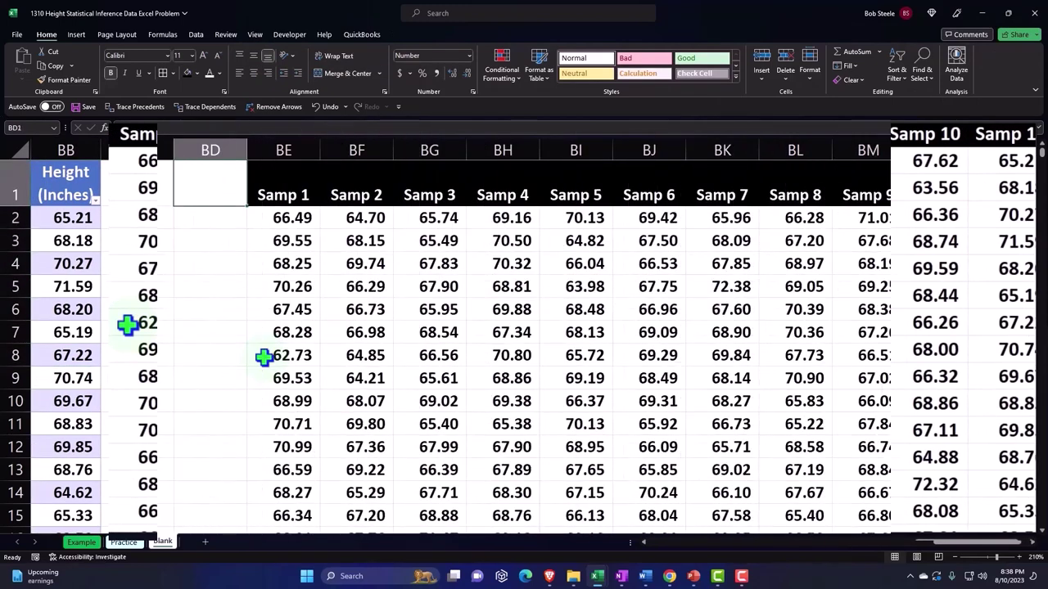
text(Cou)
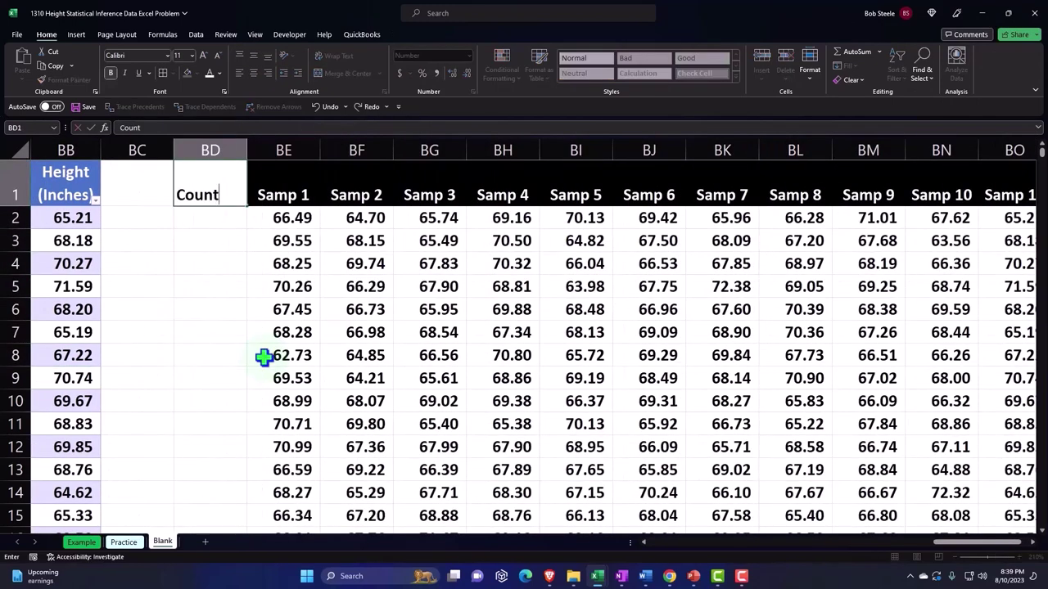
text(nt)
key(ctrl+Return)
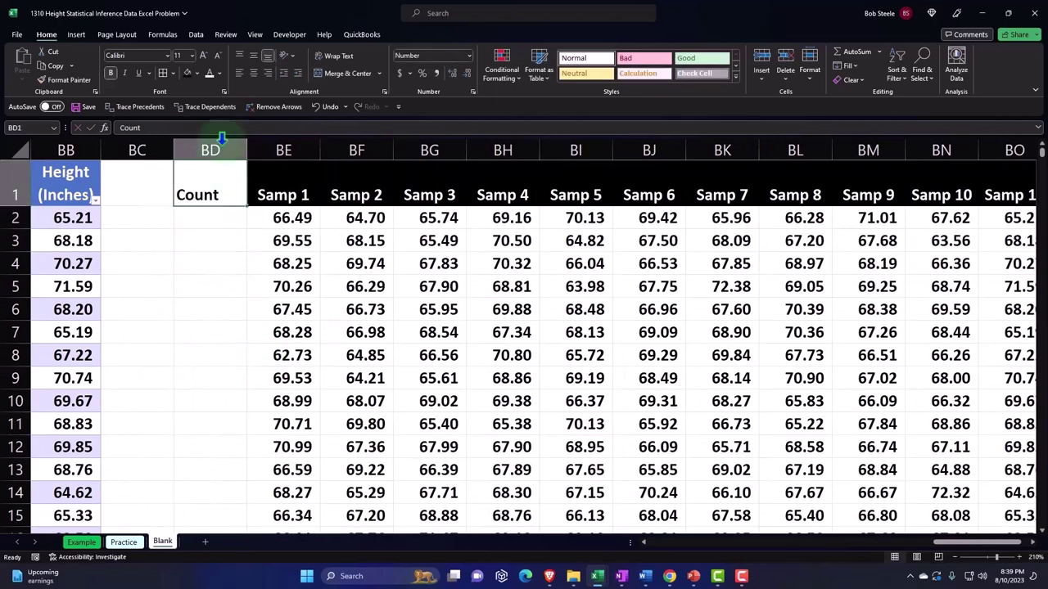
click(187, 72)
click(209, 72)
click(251, 73)
- Number BD2 downward from 1 to 100 by entering 1, 2 and filling the series
click(214, 221)
text(1)
key(Return)
text(2)
key(Return)
drag(214, 221, 215, 233)
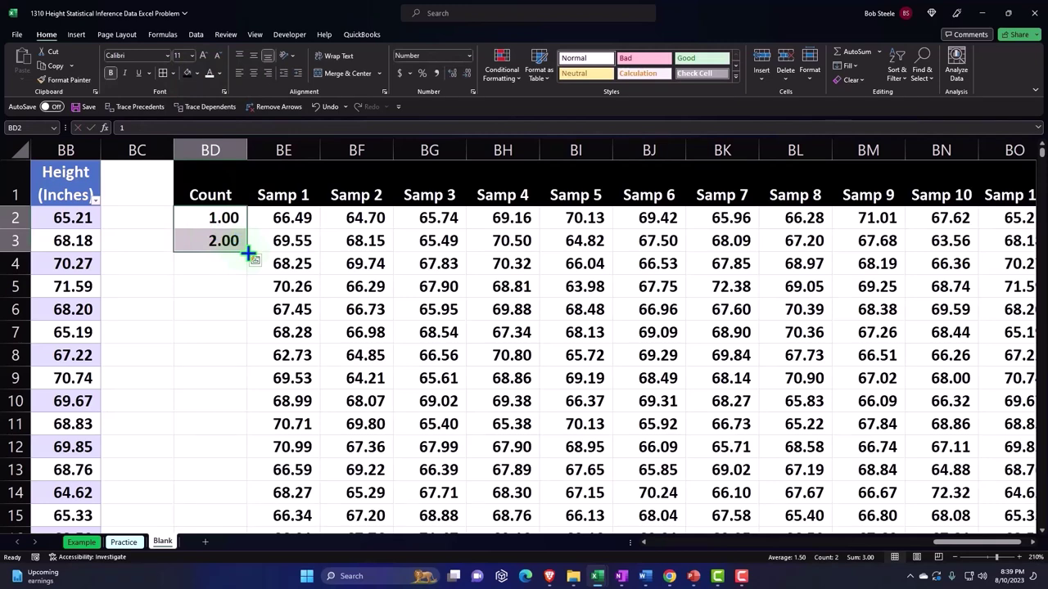
drag(251, 271, 260, 539)
mouse_move(261, 548)
mouse_down()
mouse_move(262, 297)
mouse_move(251, 355)
mouse_move(247, 215)
mouse_up()
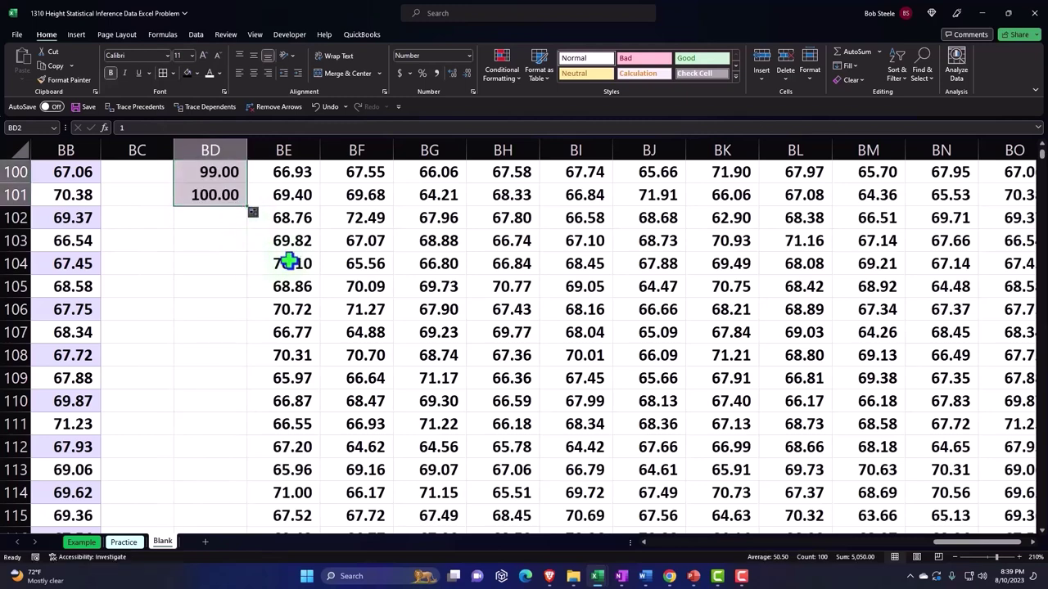
- Select the leftover values from row 102 down in columns BE–BO and delete them
click(305, 213)
ctrl+scroll(306, 211, up, 1)
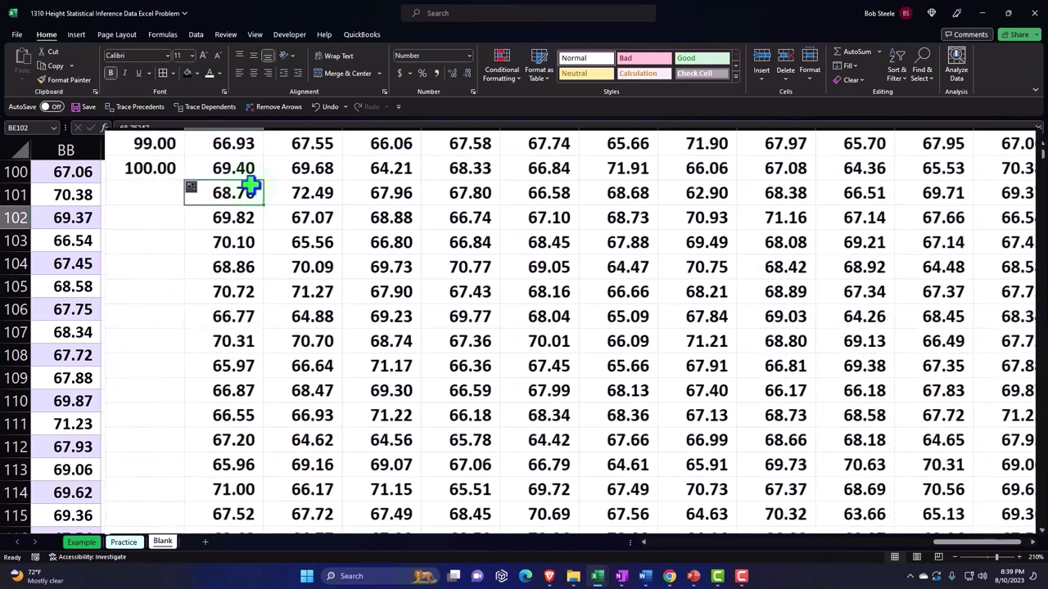
key(shift+Right)
key(shift+Right)
key(shift+Right)
key(shift+Right)
key(shift+Right)
key(shift+Right)
key(shift+Right)
key(shift+Right)
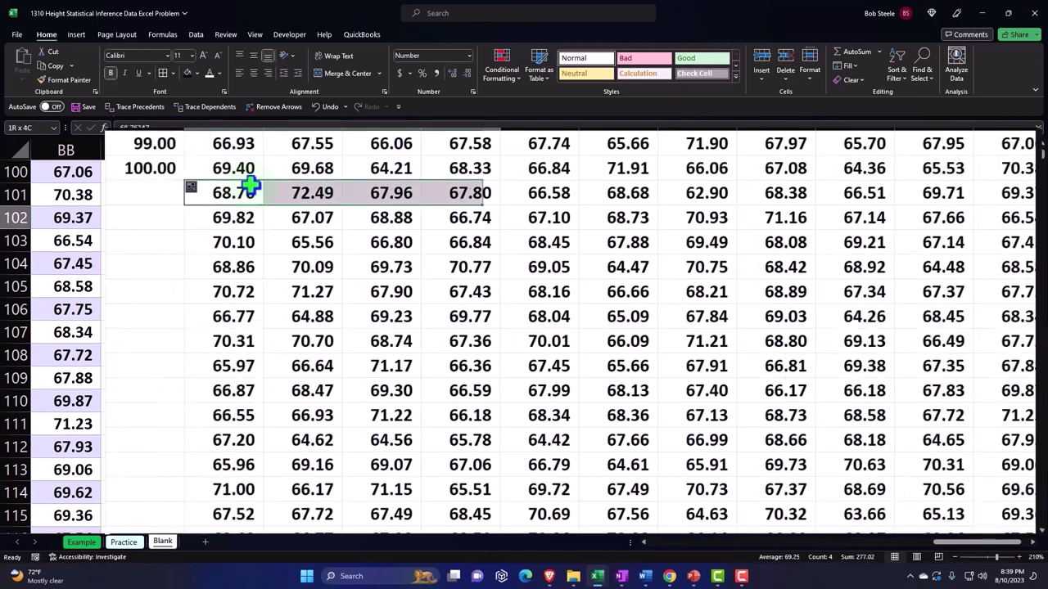
key(shift+Right)
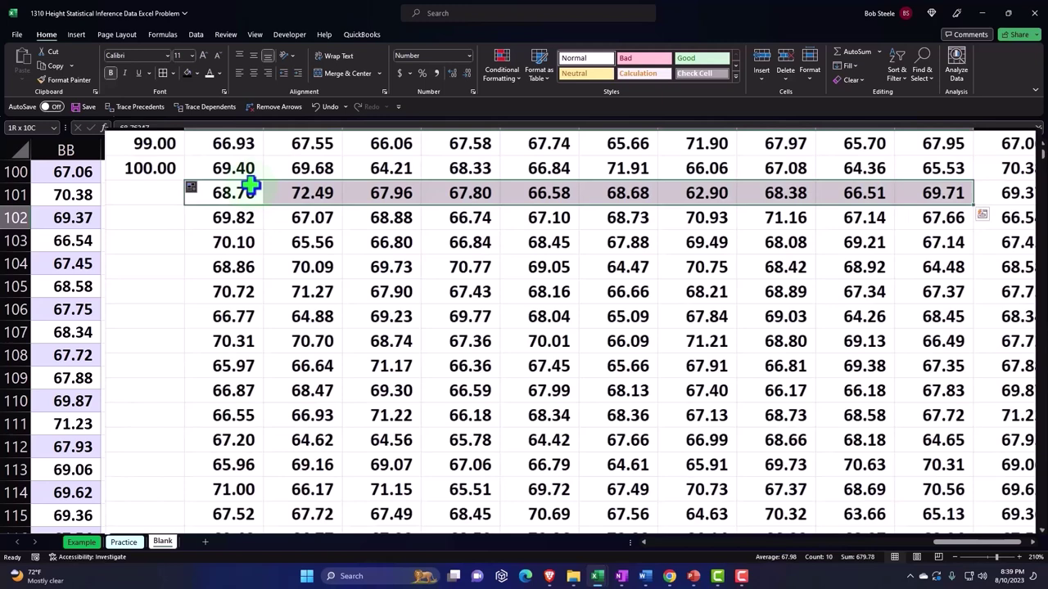
key(shift+Right)
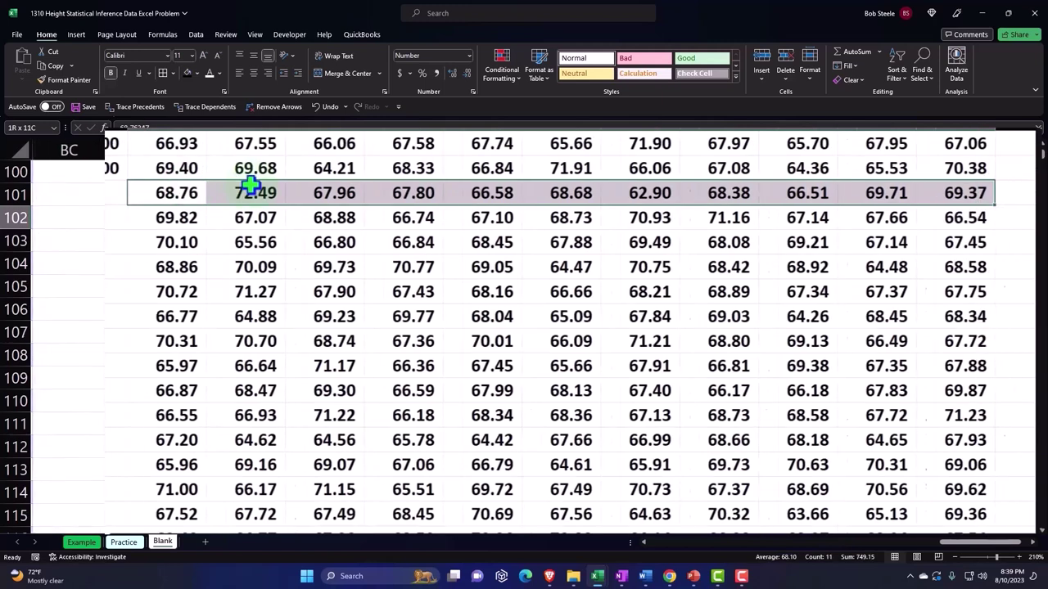
click(219, 259)
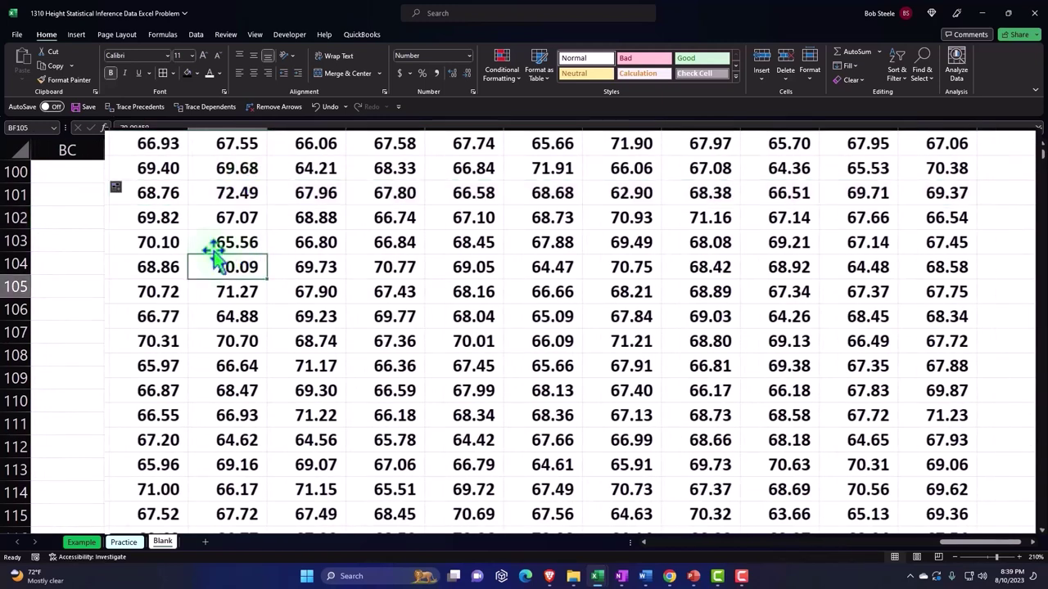
drag(149, 184, 913, 182)
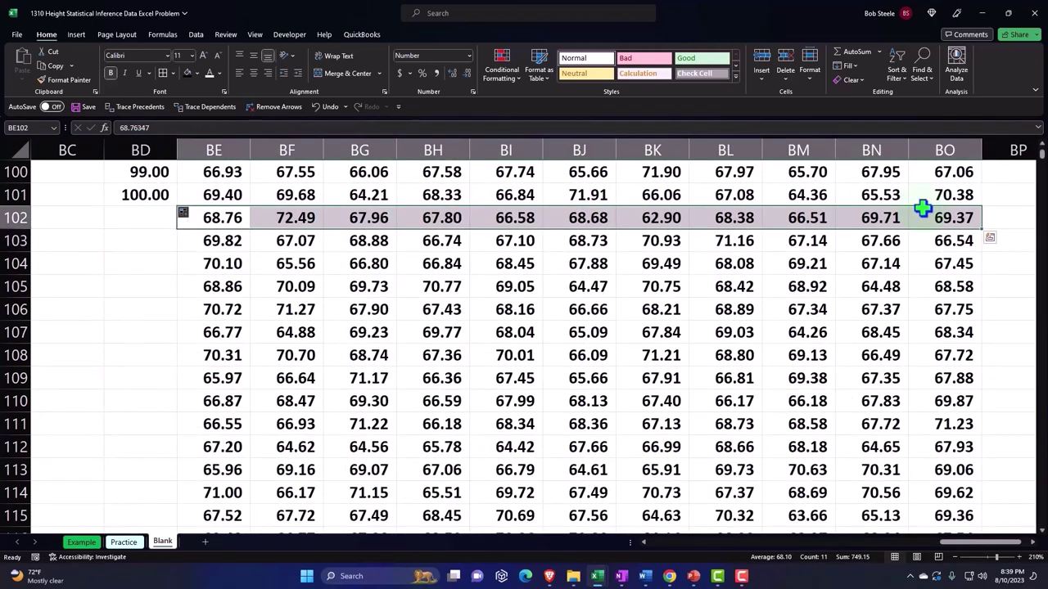
key(ctrl+shift+Down)
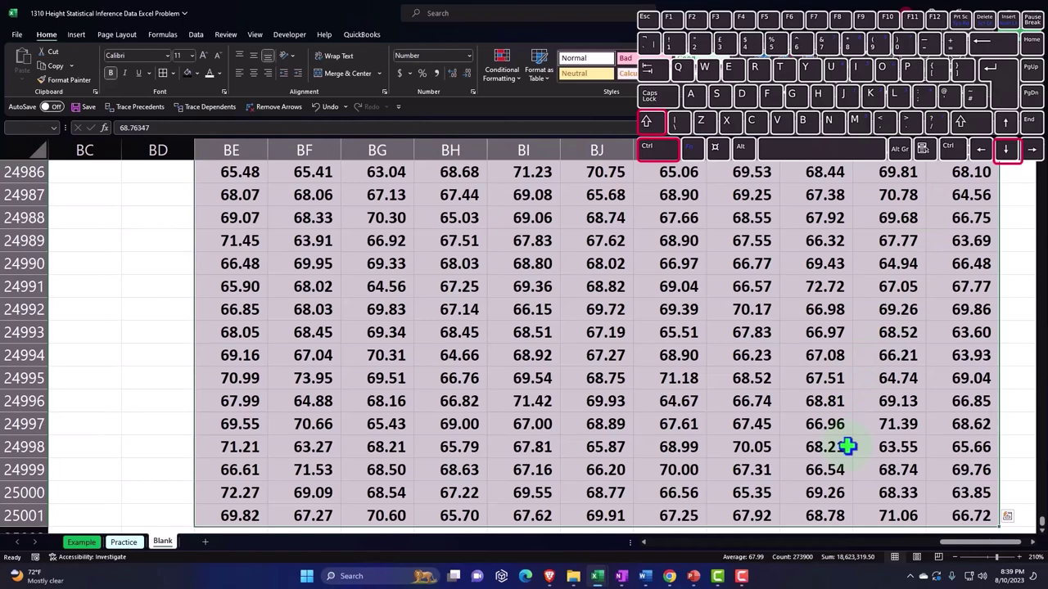
key(ctrl+BackSpace)
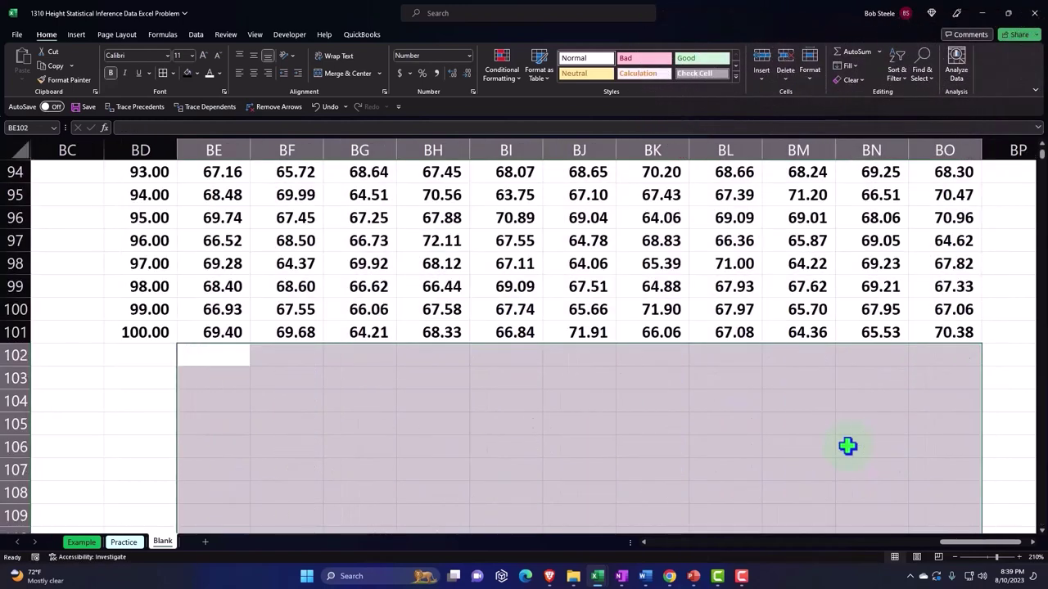
click(422, 422)
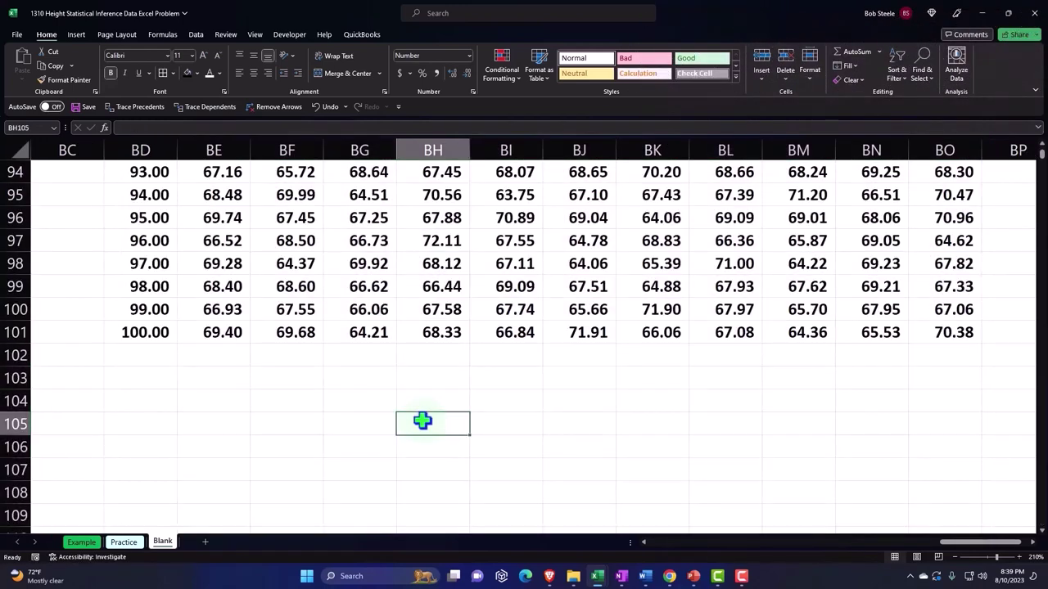
scroll(421, 422, up, 20)
scroll(421, 420, up, 2)
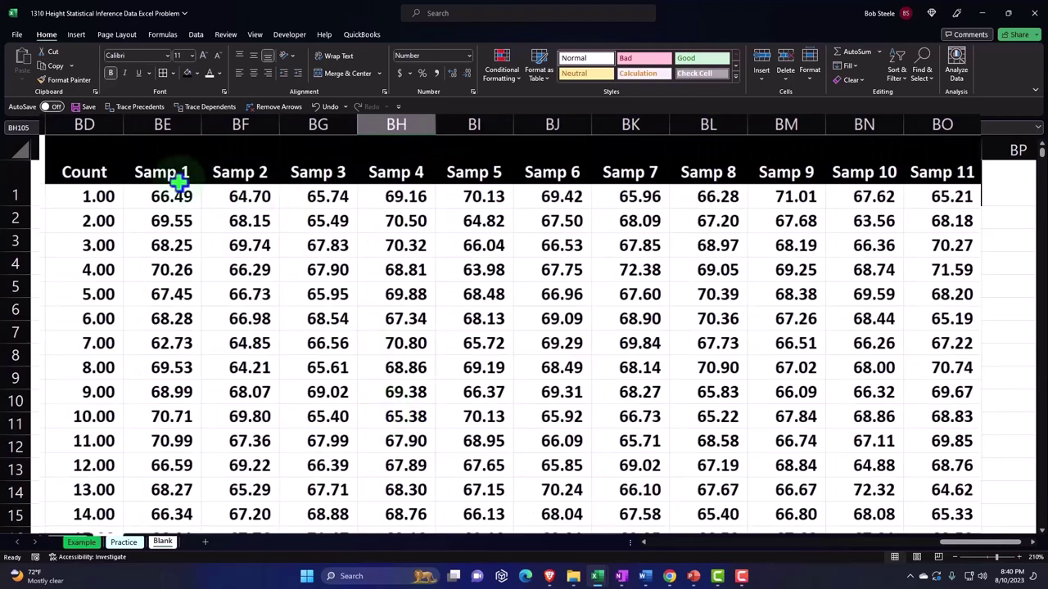
- Apply a light blue fill to the Count and Samp data block BD2:BO101
drag(103, 198, 919, 499)
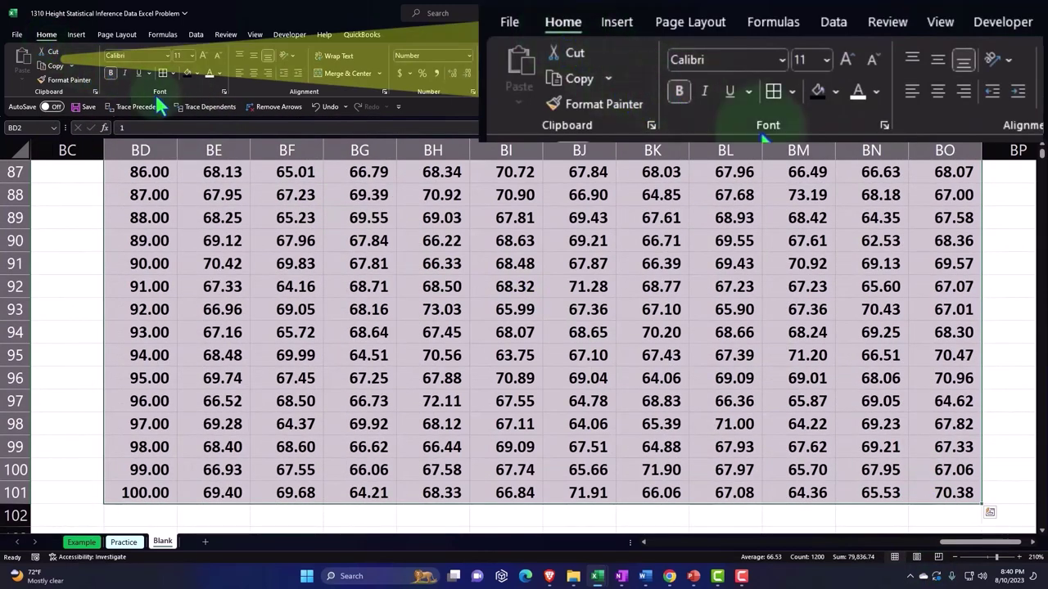
key(ctrl+BackSpace)
click(197, 73)
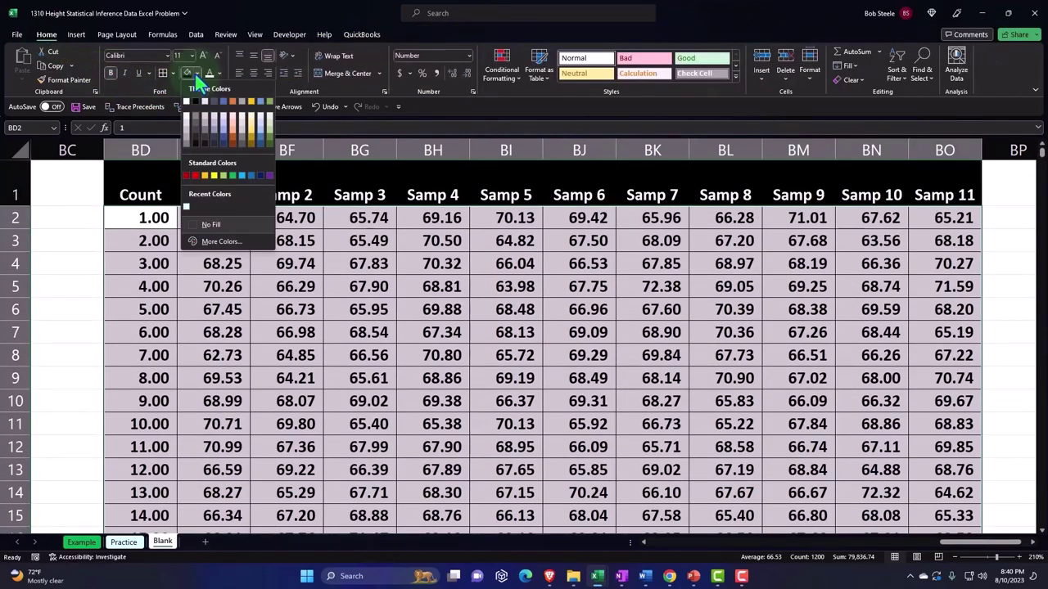
click(186, 207)
scroll(190, 253, down, 3)
scroll(190, 256, down, 20)
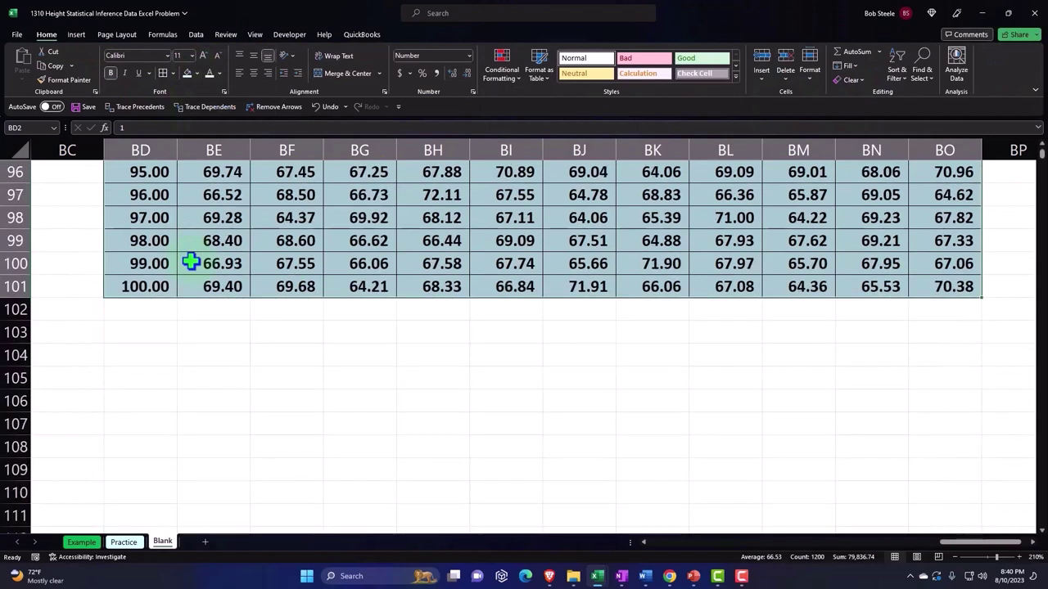
click(147, 310)
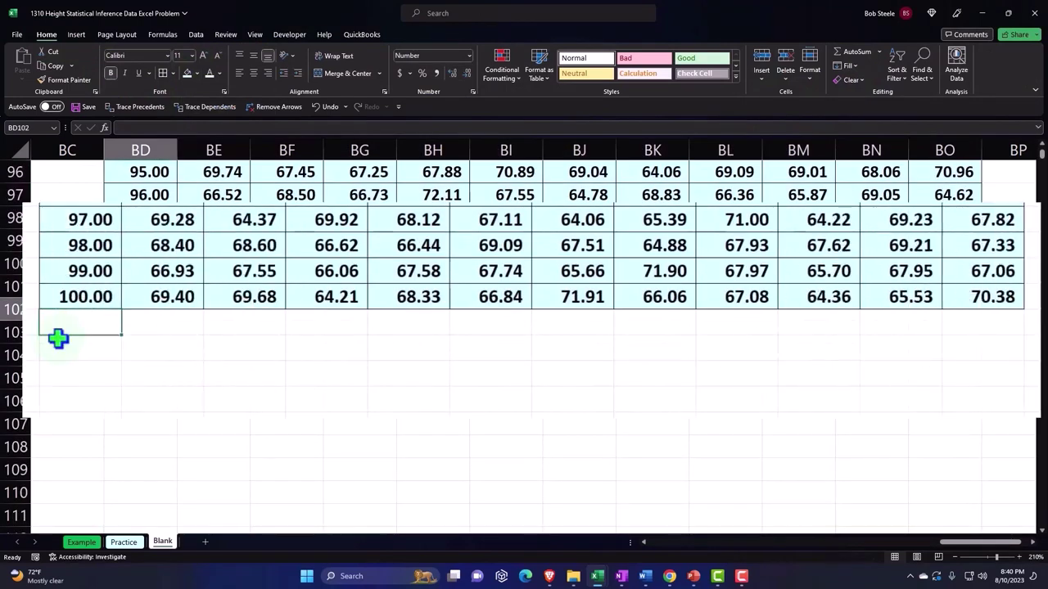
- Enter the label 'Average' in BD102 and scroll back up to the header row
text(Average)
key(Tab)
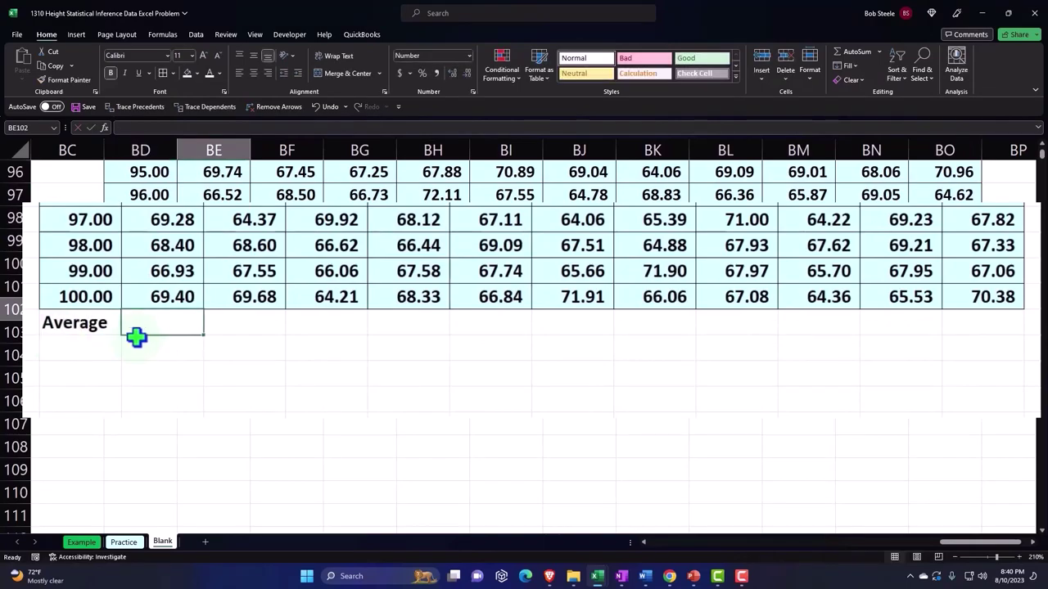
scroll(152, 336, up, 17)
scroll(209, 324, up, 15)
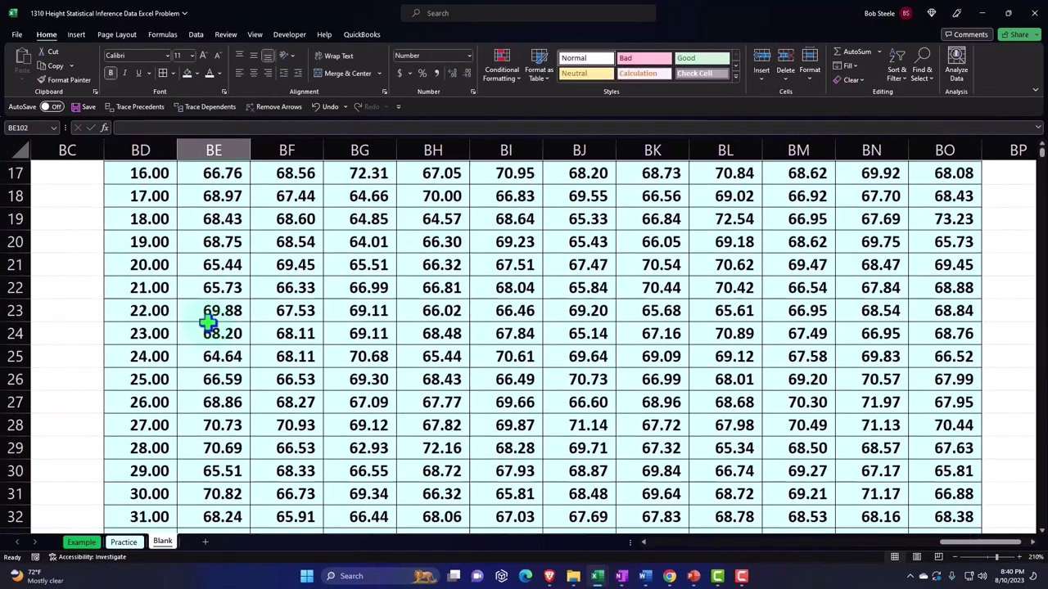